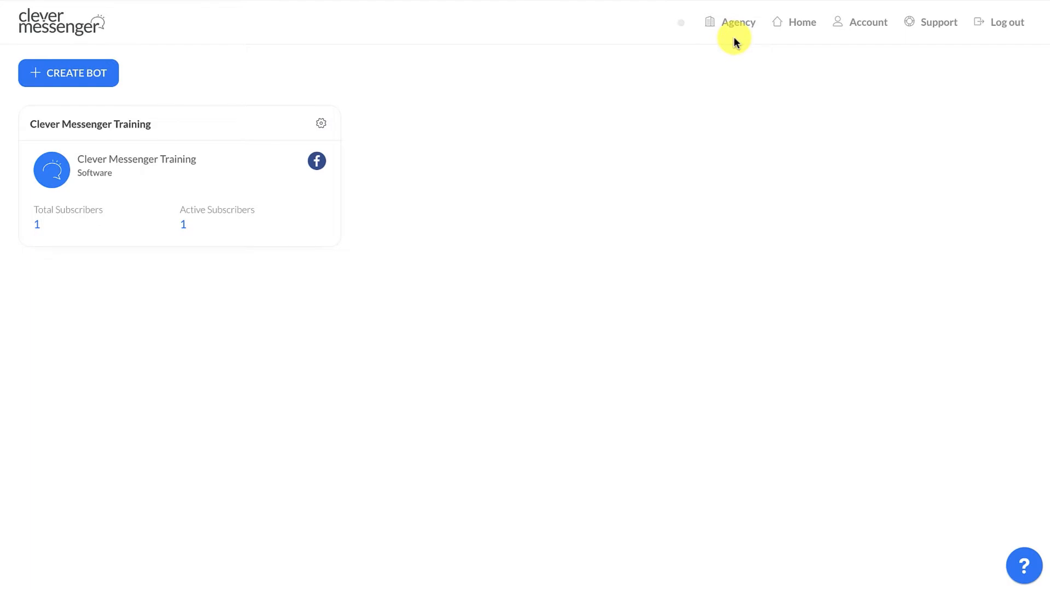
Open the Zapier & Integromat Overview flow of the Clever Messenger Training bot for editing
left_click(321, 125)
left_click(308, 147)
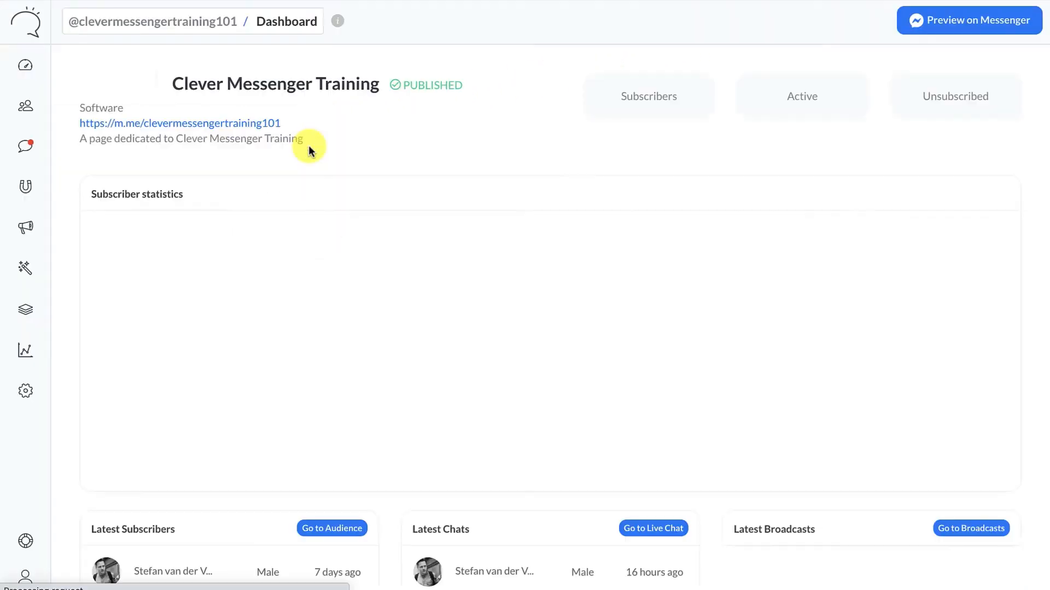
left_click(29, 267)
left_click(78, 270)
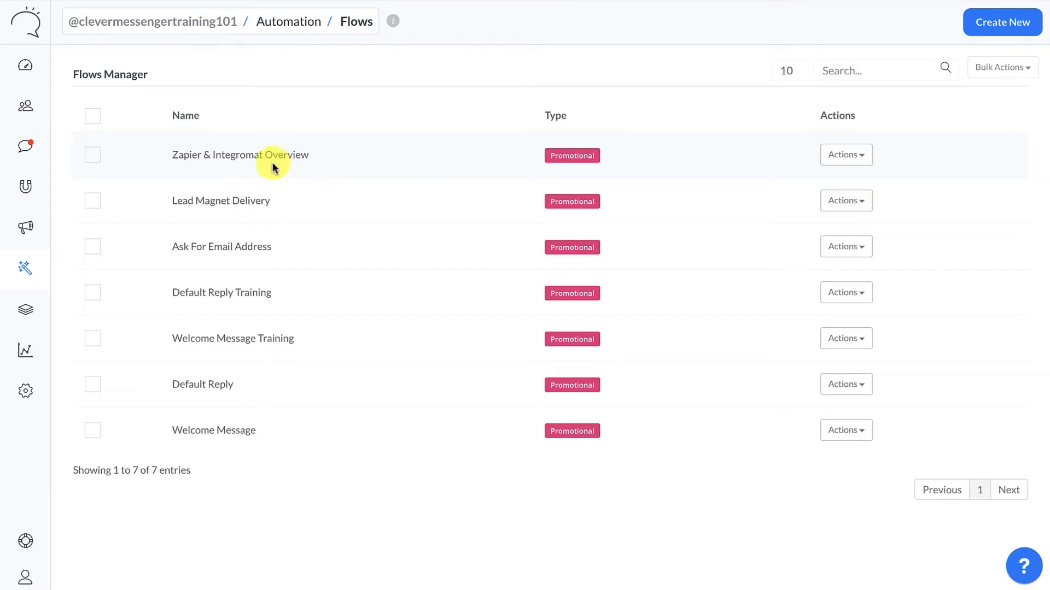
left_click(843, 158)
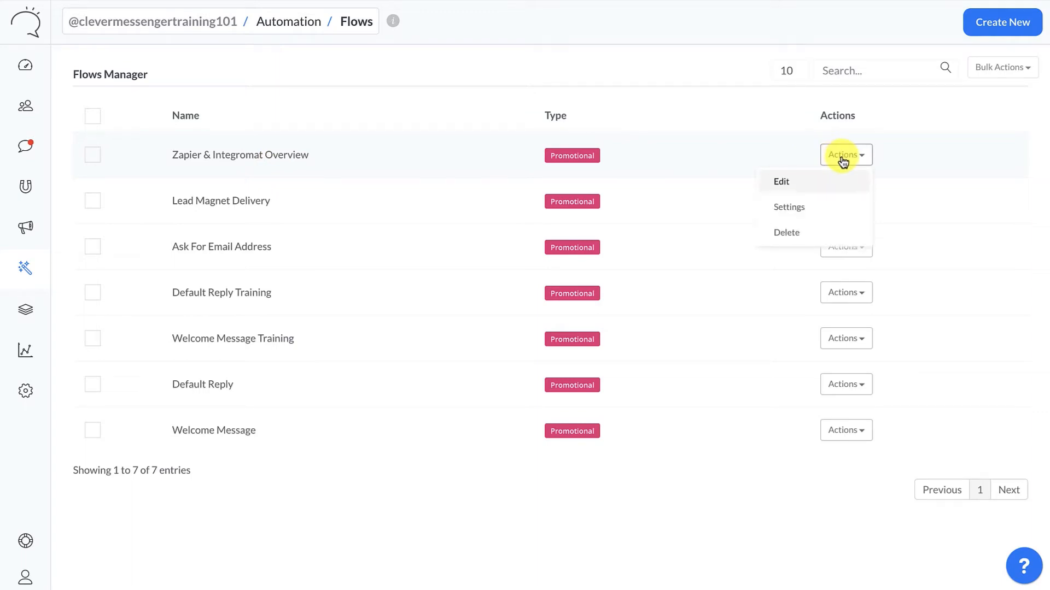
left_click(820, 186)
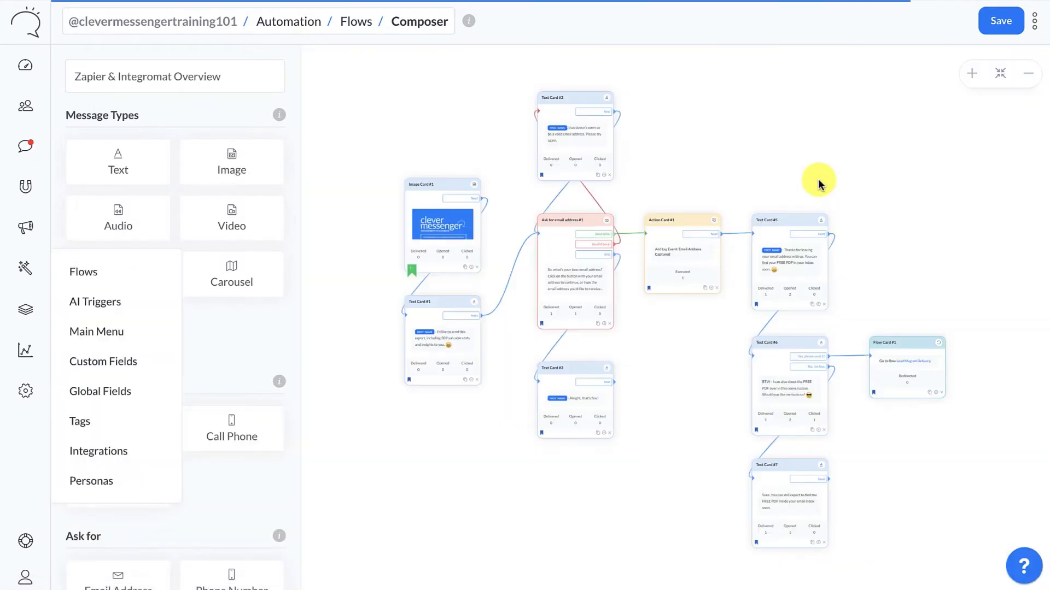
Open the flows list separately and bring up the Ask For Email Address flow in the composer, showing the whole flow
right_click(356, 23)
left_click(382, 30)
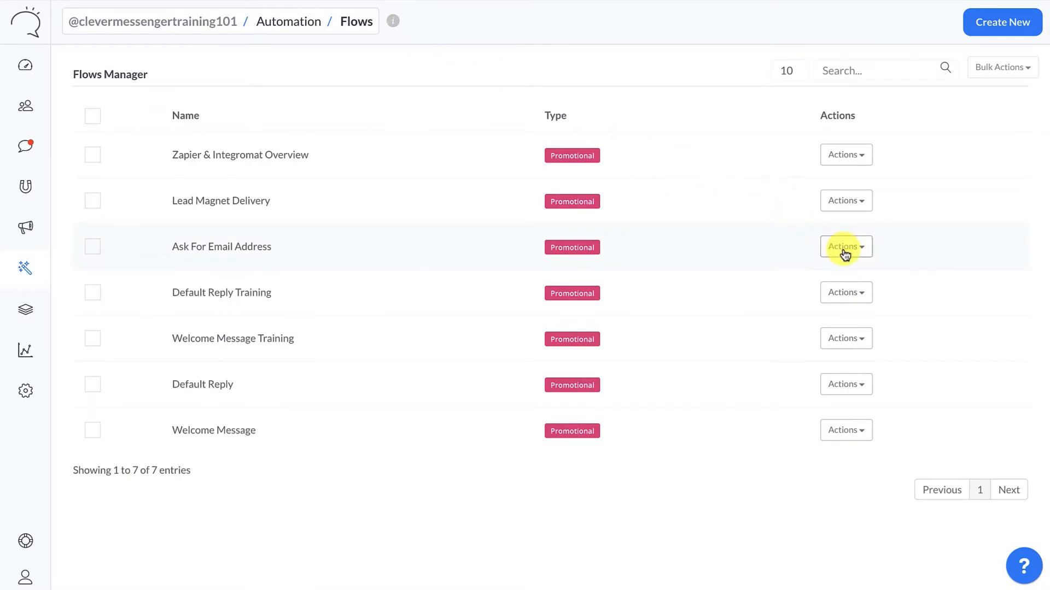
left_click(845, 253)
left_click(813, 274)
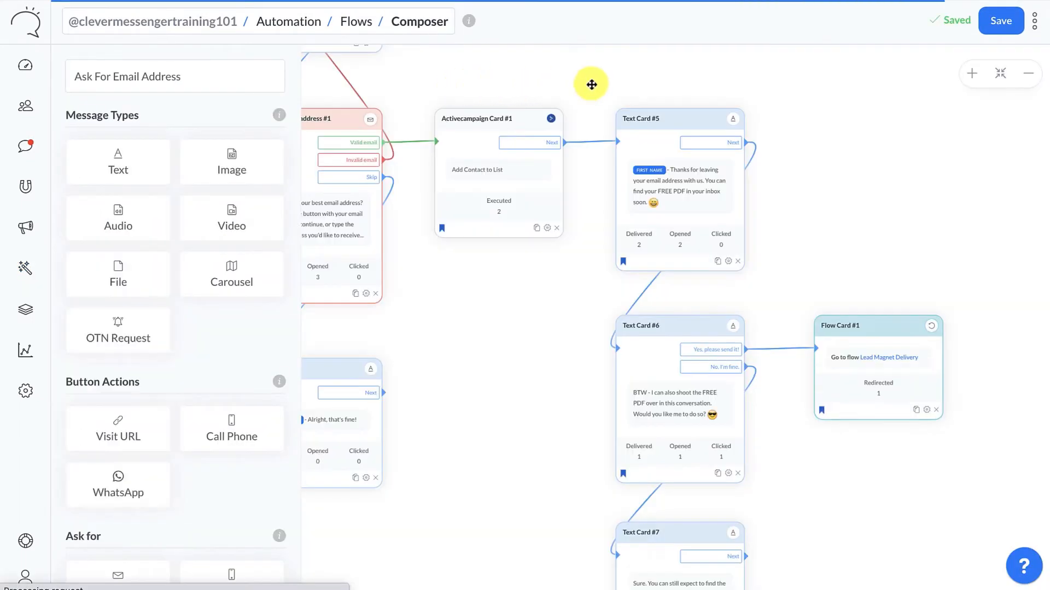
left_click(1026, 73)
left_click(1027, 74)
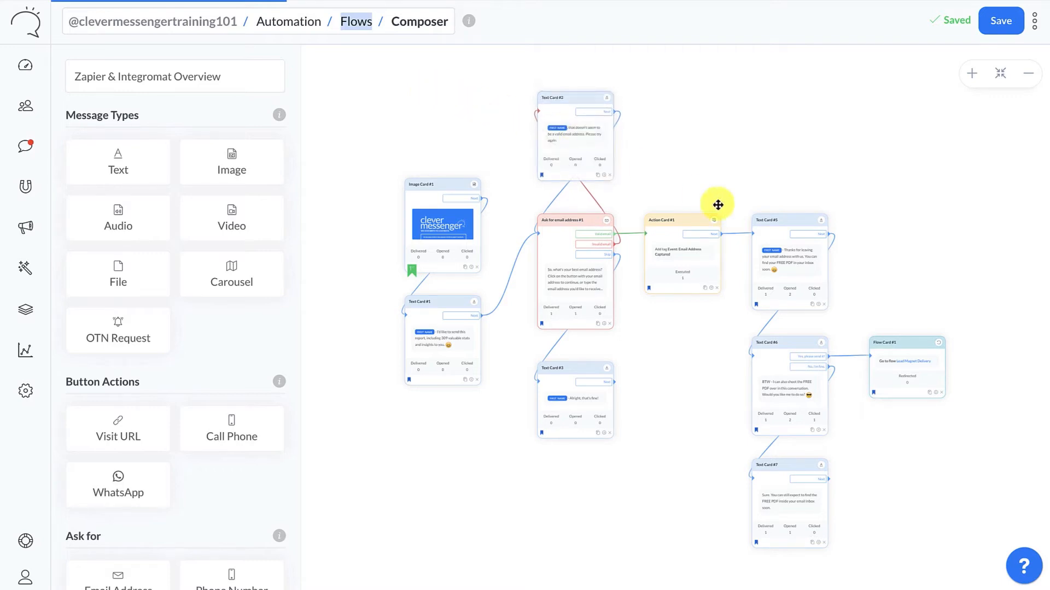
Review the tag settings of Action Card #1 in the Zapier & Integromat Overview flow and close them unchanged
left_click_drag(718, 205, 718, 208)
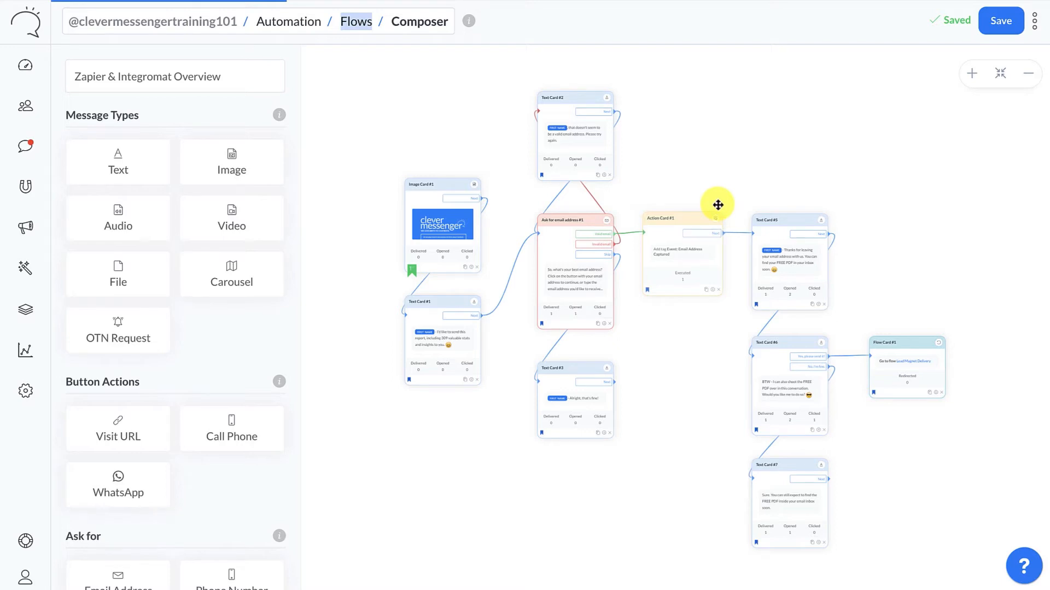
left_click_drag(718, 204, 717, 206)
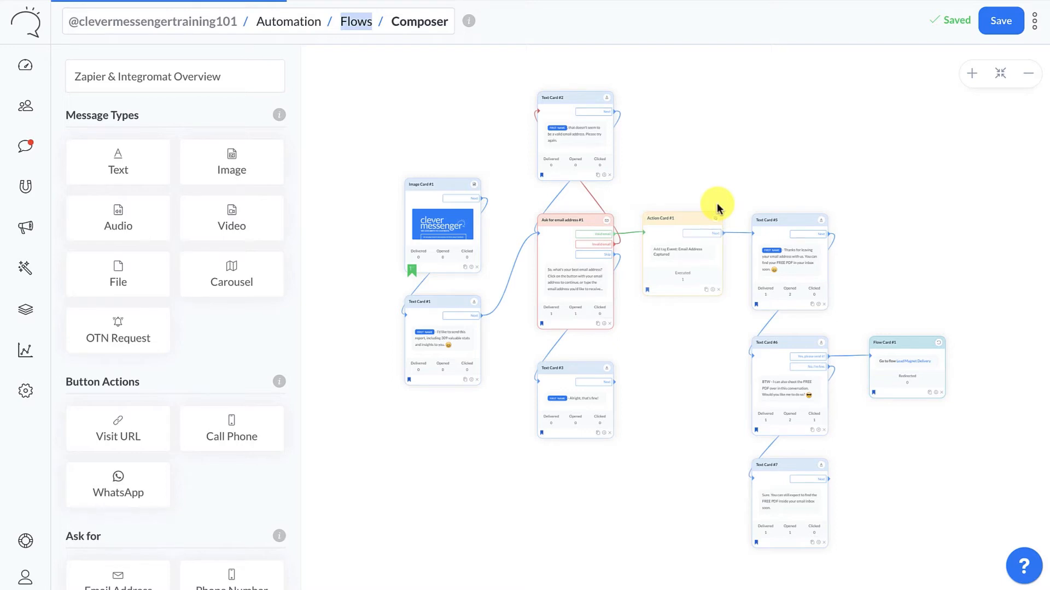
left_click(682, 257)
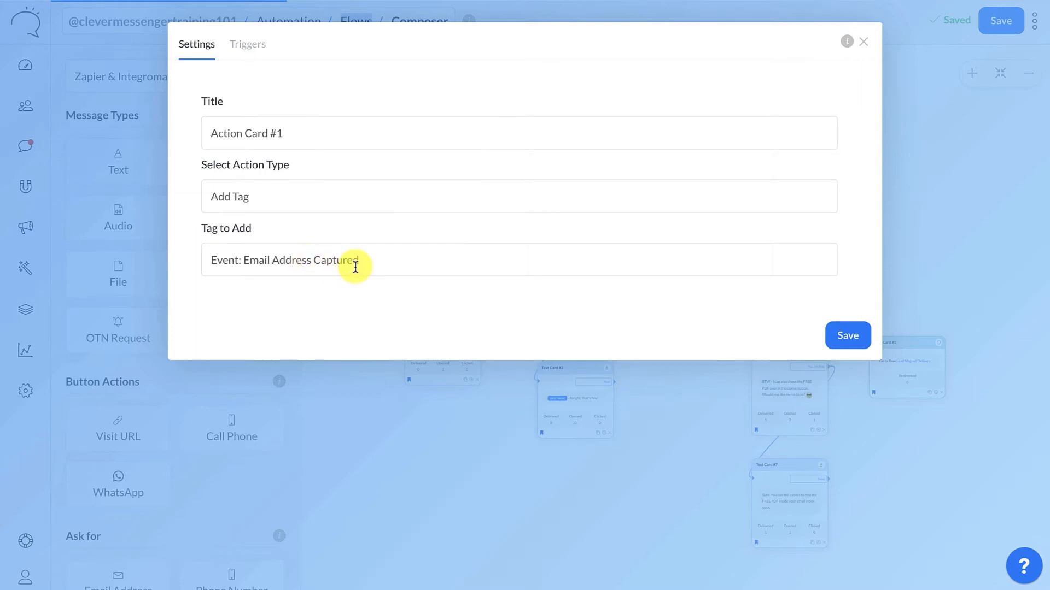
left_click(854, 44)
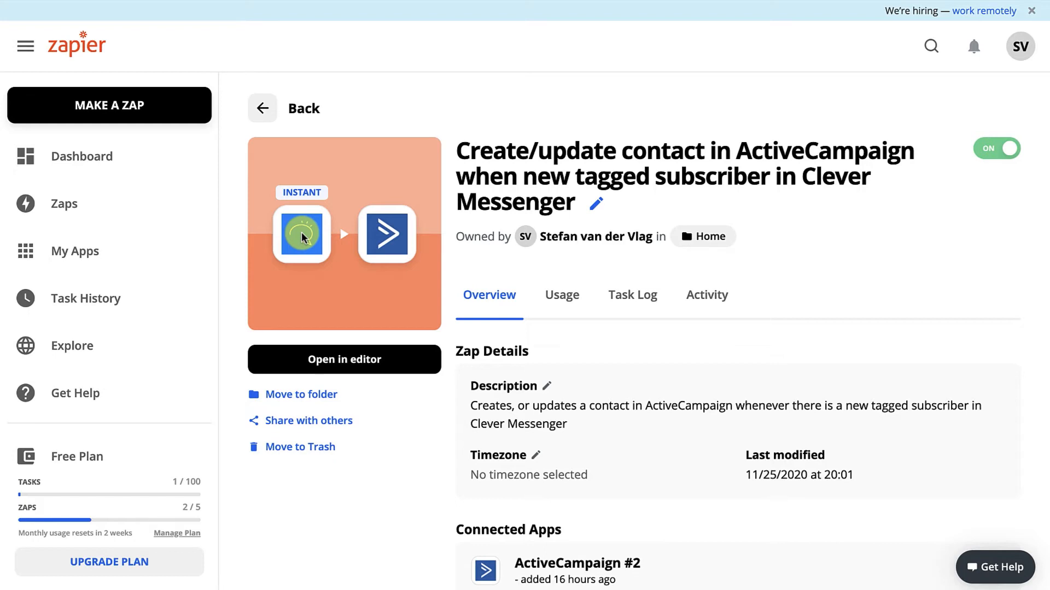
In Zapier, open the ActiveCampaign contact Zap in the editor and review the trigger events offered for Clever Messenger
left_click(345, 365)
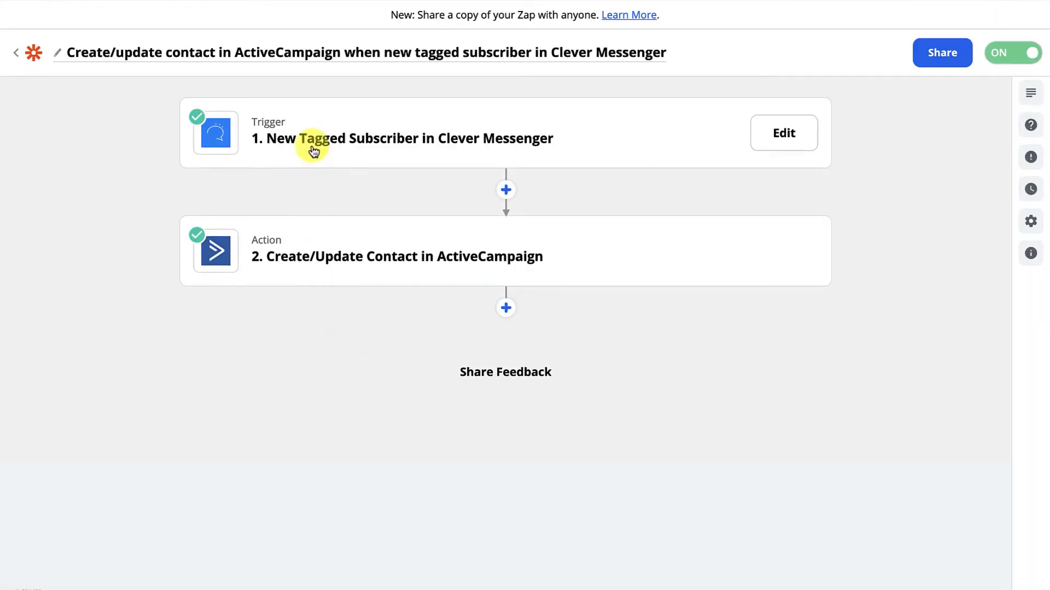
left_click(368, 152)
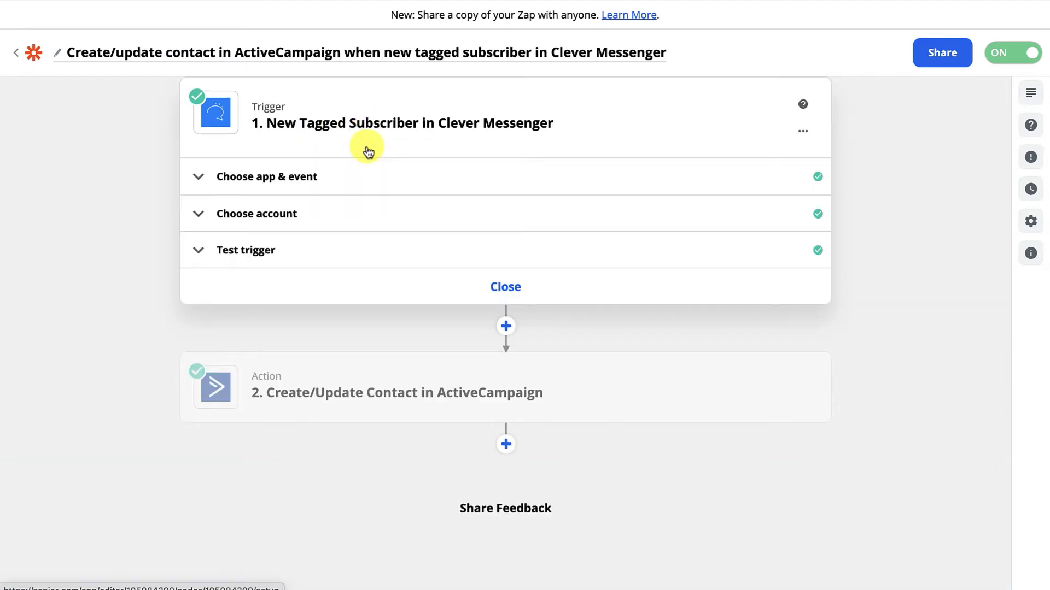
left_click(339, 176)
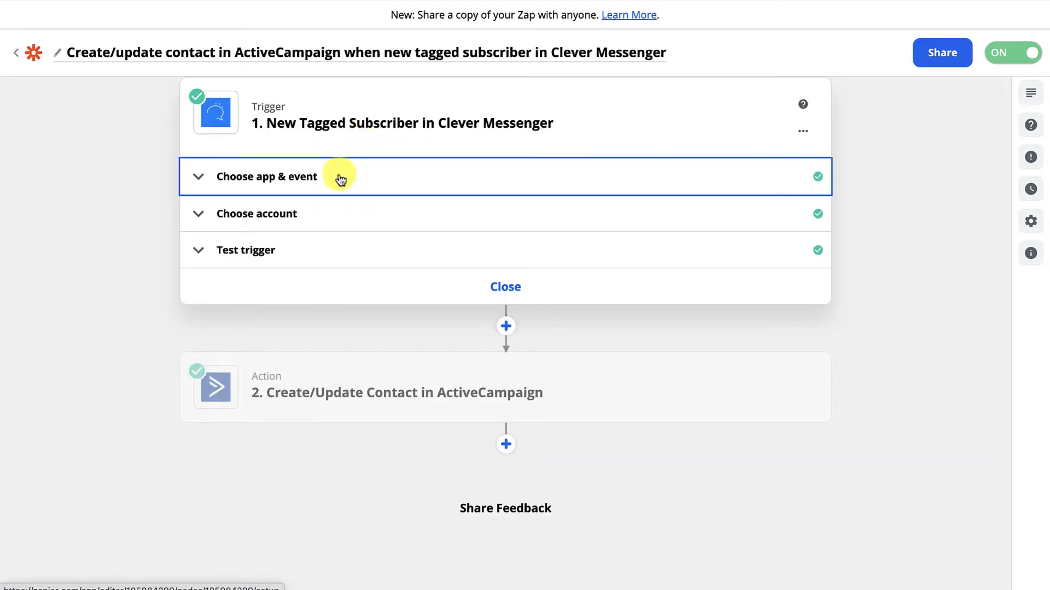
left_click(364, 300)
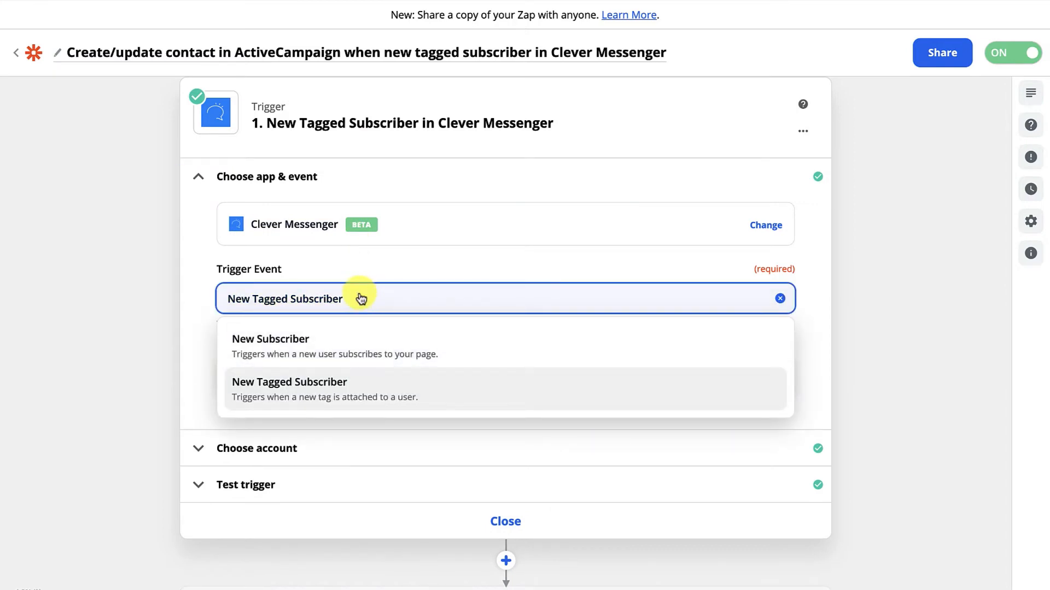
left_click(335, 269)
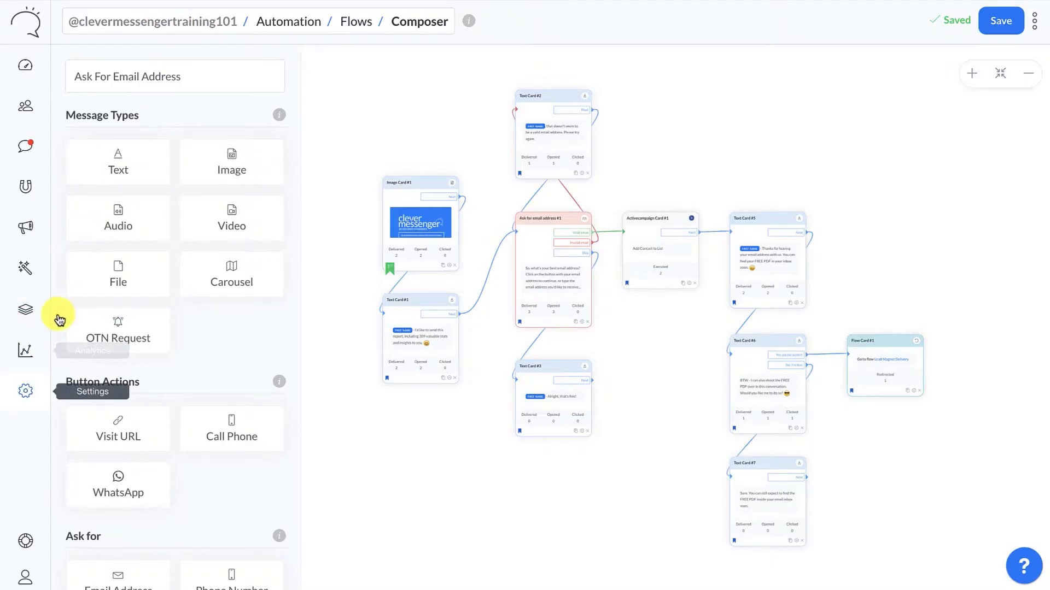
Switch to Clever Messenger and locate the API key field in the bot's configuration settings
left_click(25, 391)
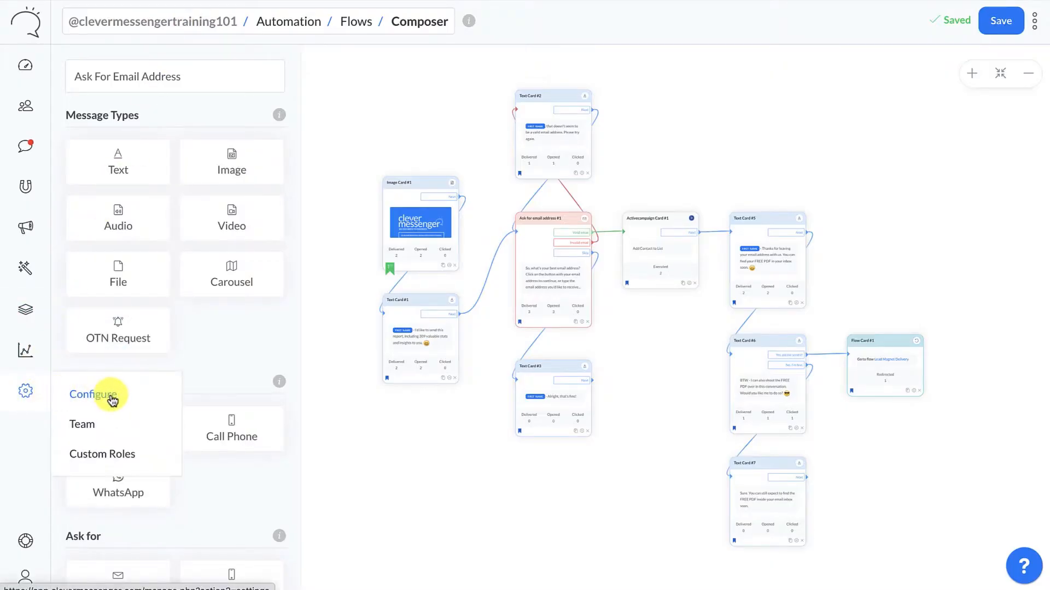
left_click(110, 393)
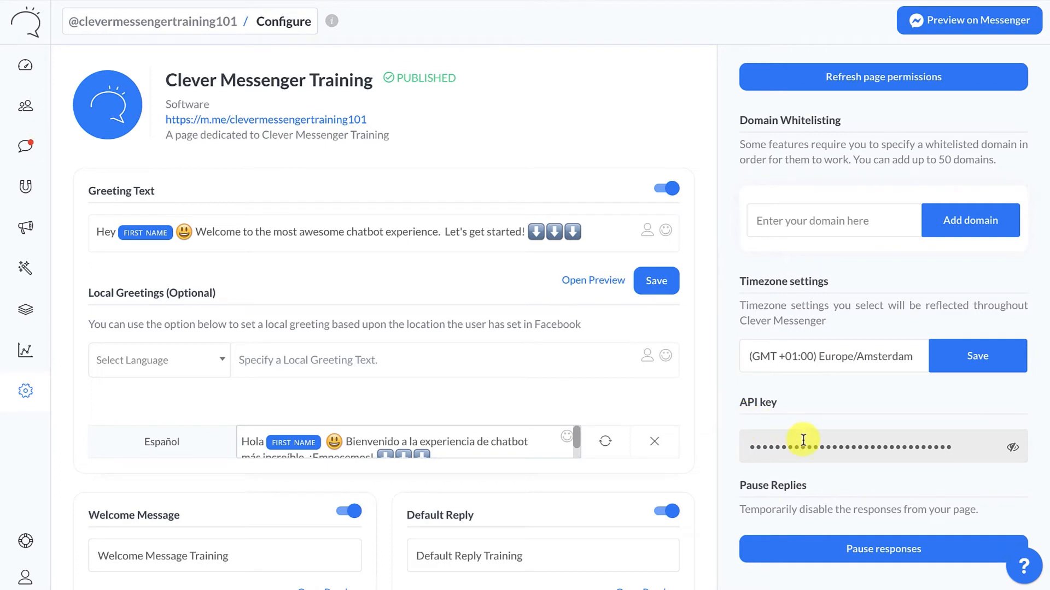
left_click(823, 447)
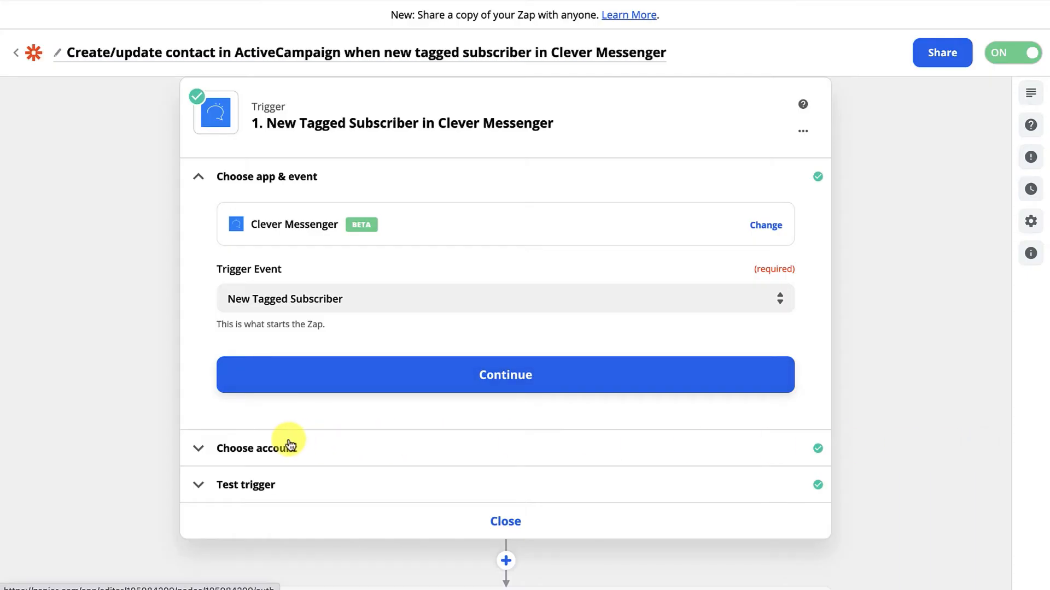
Back in the Zap editor, review the sample tag data in the New Tagged Subscriber trigger's test section
scroll(289, 440, "up", 1)
scroll(291, 444, "down", 1)
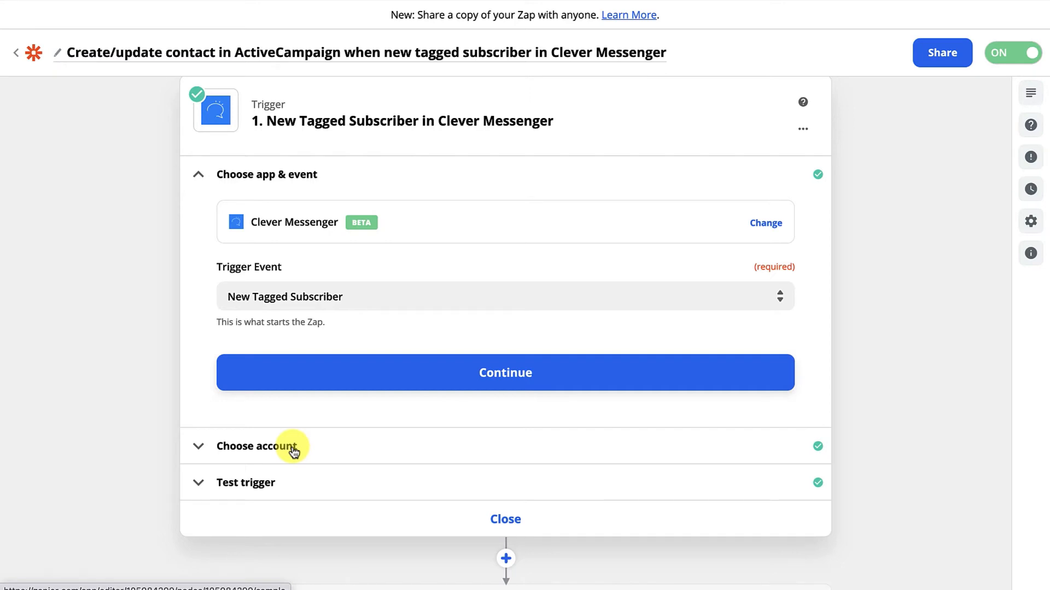
left_click(272, 485)
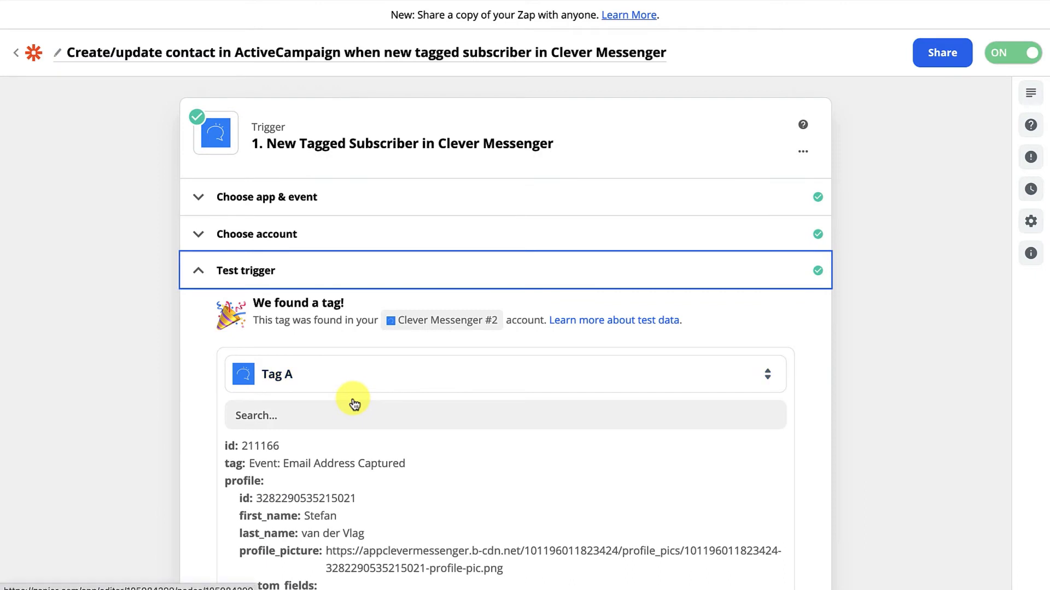
scroll(354, 403, "down", 3)
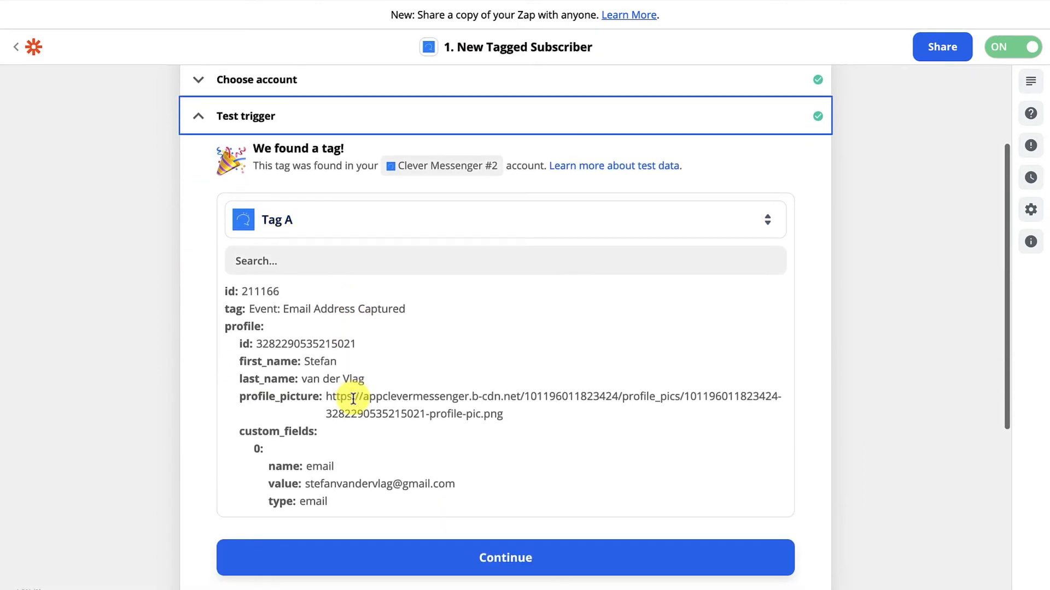
scroll(389, 295, "down", 2)
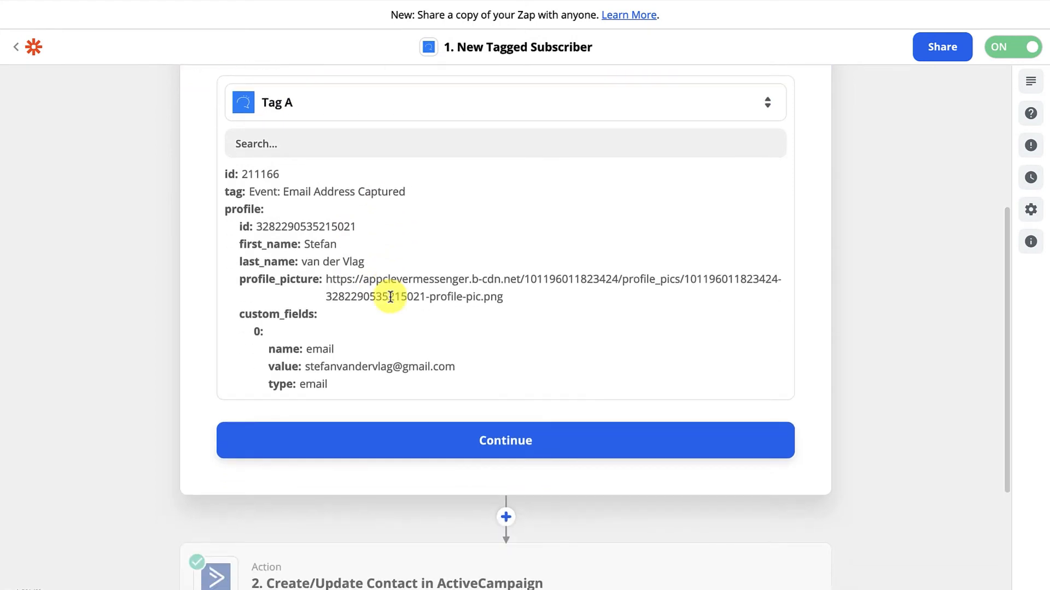
scroll(391, 297, "up", 2)
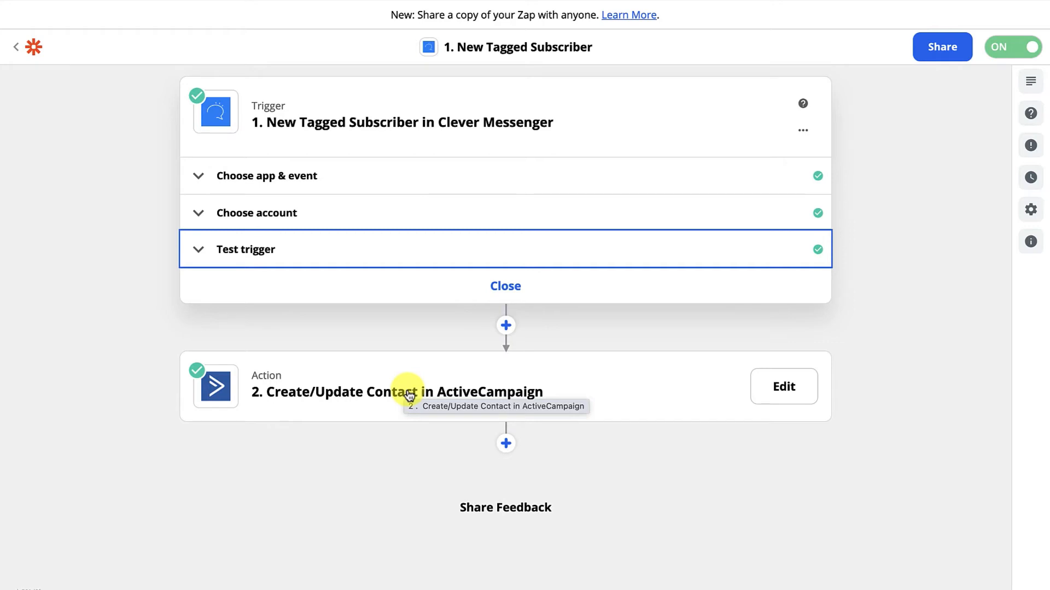
Open the Create/Update Contact action and review its chosen app and action event
left_click(339, 393)
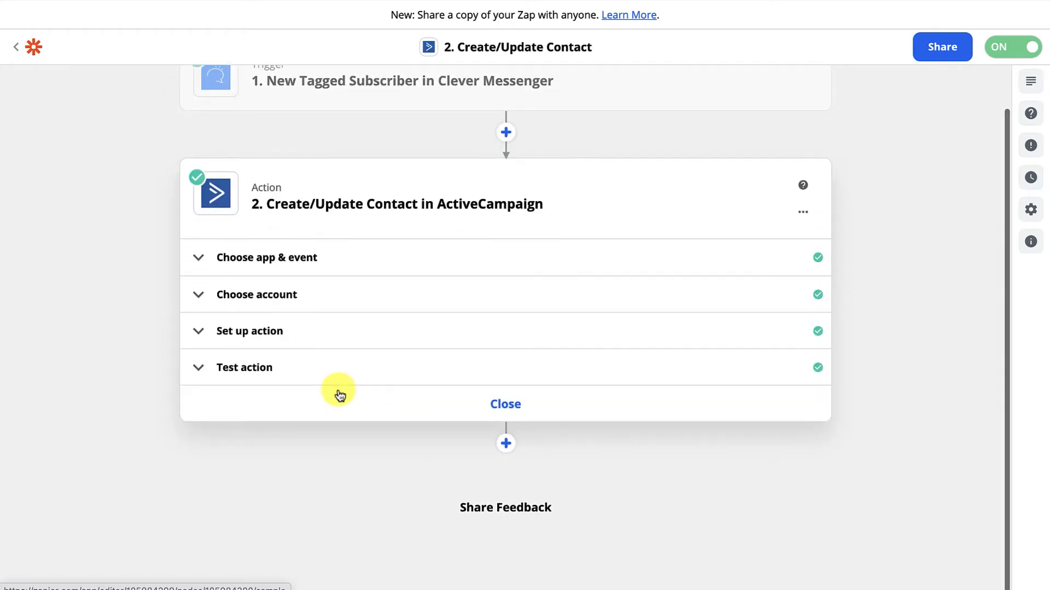
left_click(311, 264)
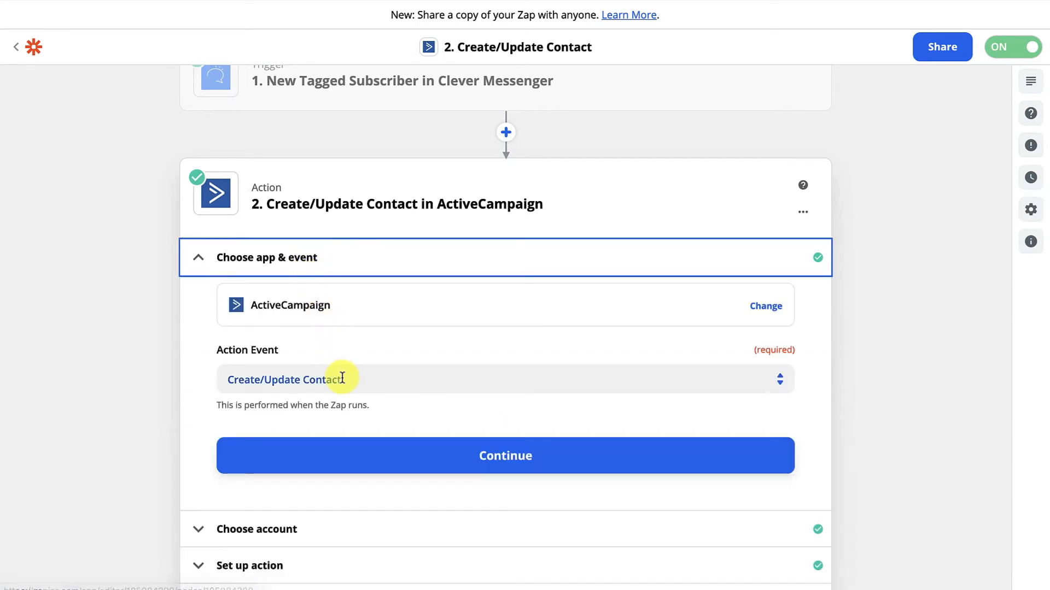
scroll(342, 378, "down", 1)
scroll(341, 379, "up", 1)
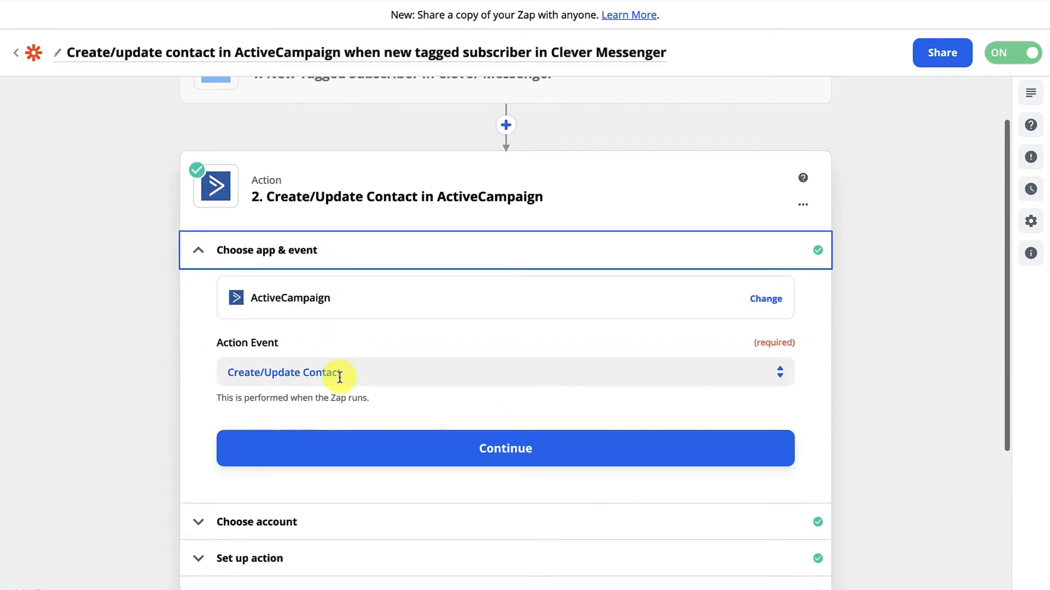
scroll(298, 368, "down", 2)
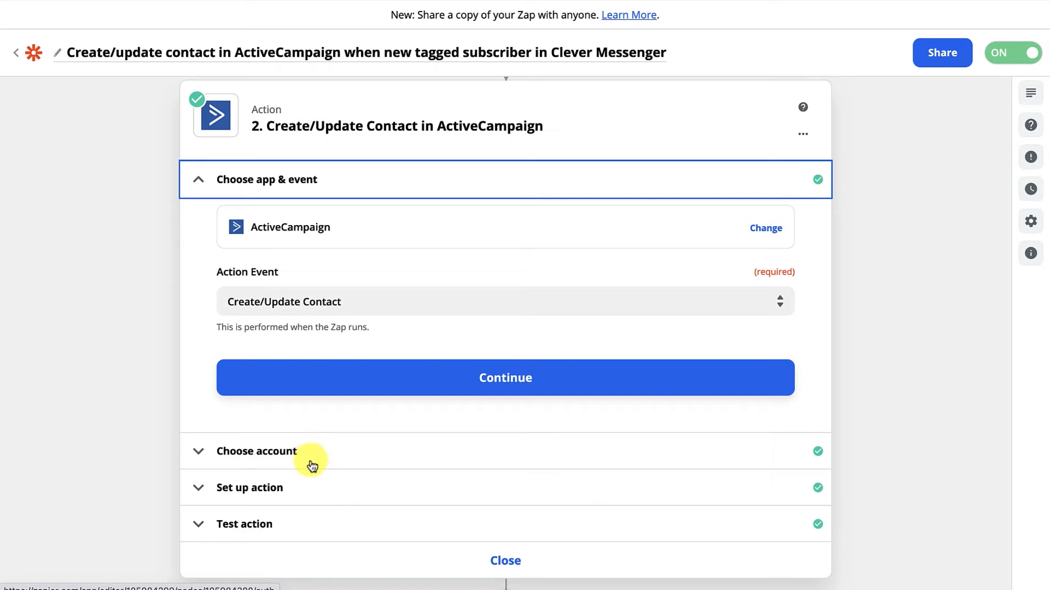
Examine the list, contact field and tag mappings in the setup of the ActiveCampaign action
left_click(300, 496)
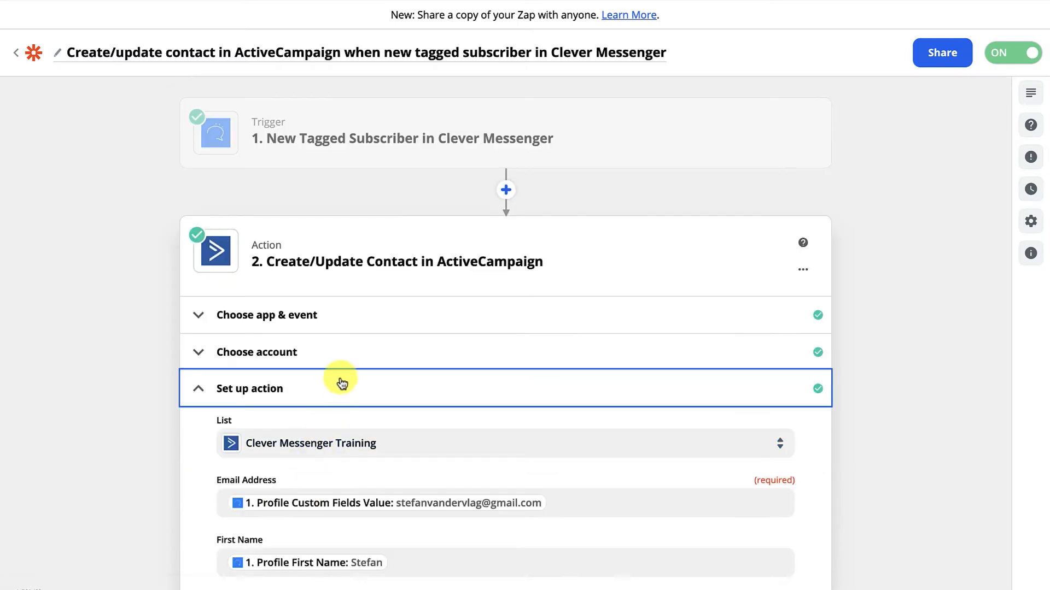
scroll(342, 378, "down", 4)
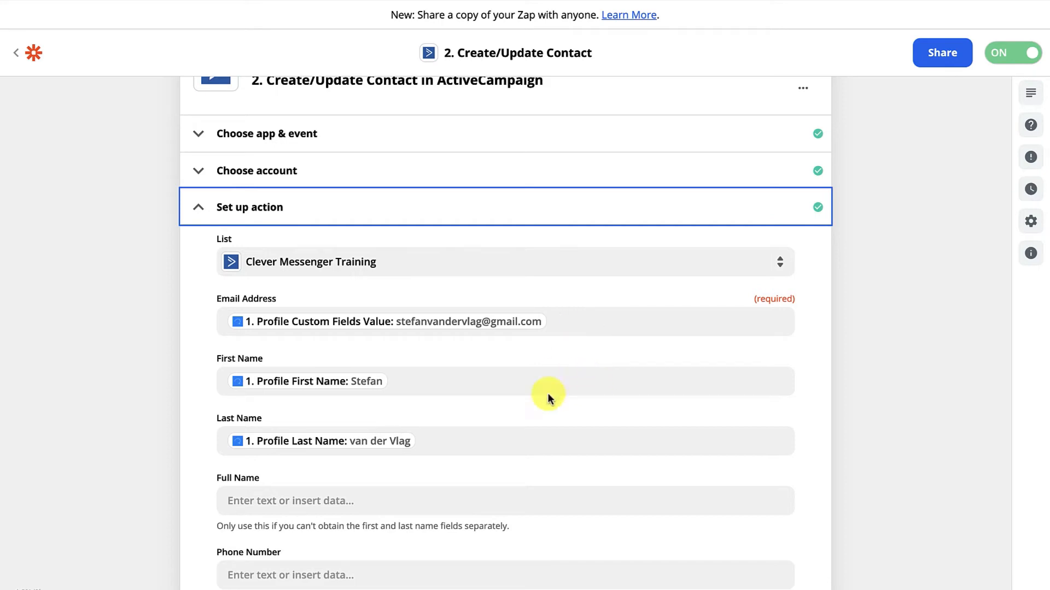
scroll(547, 394, "down", 7)
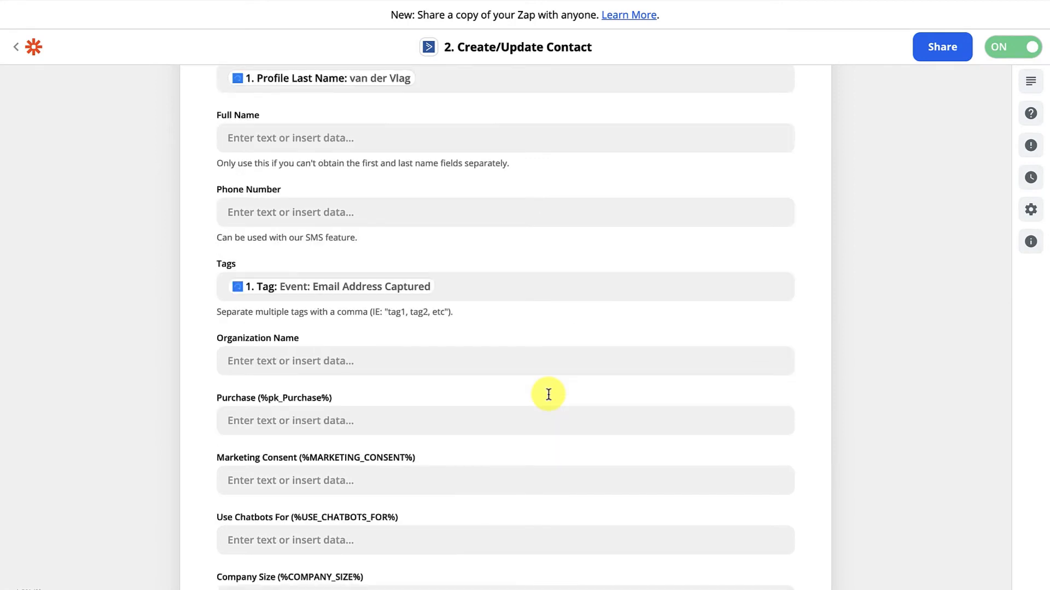
scroll(548, 394, "down", 10)
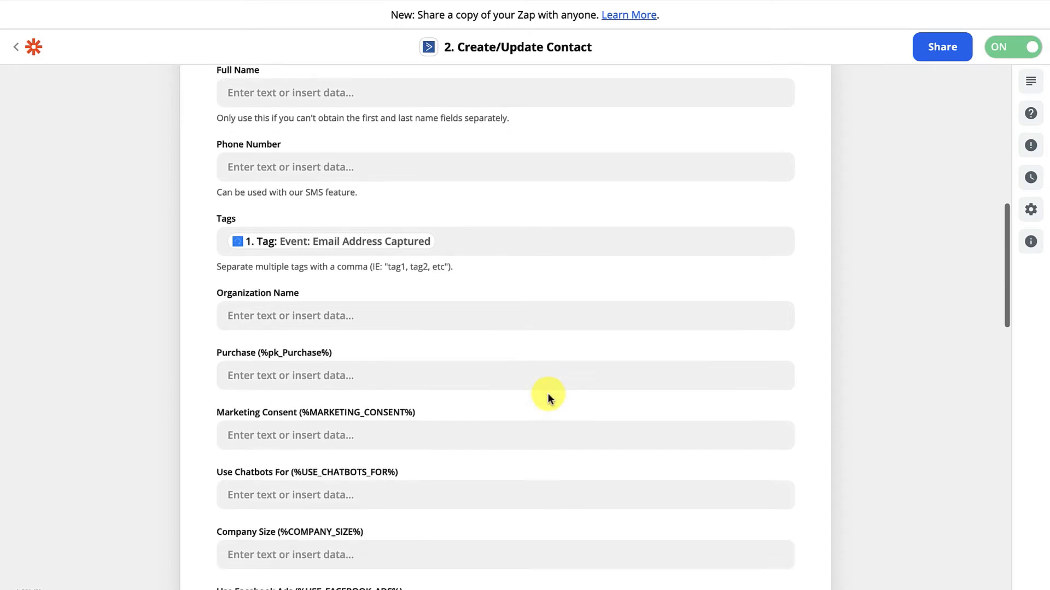
scroll(549, 398, "down", 8)
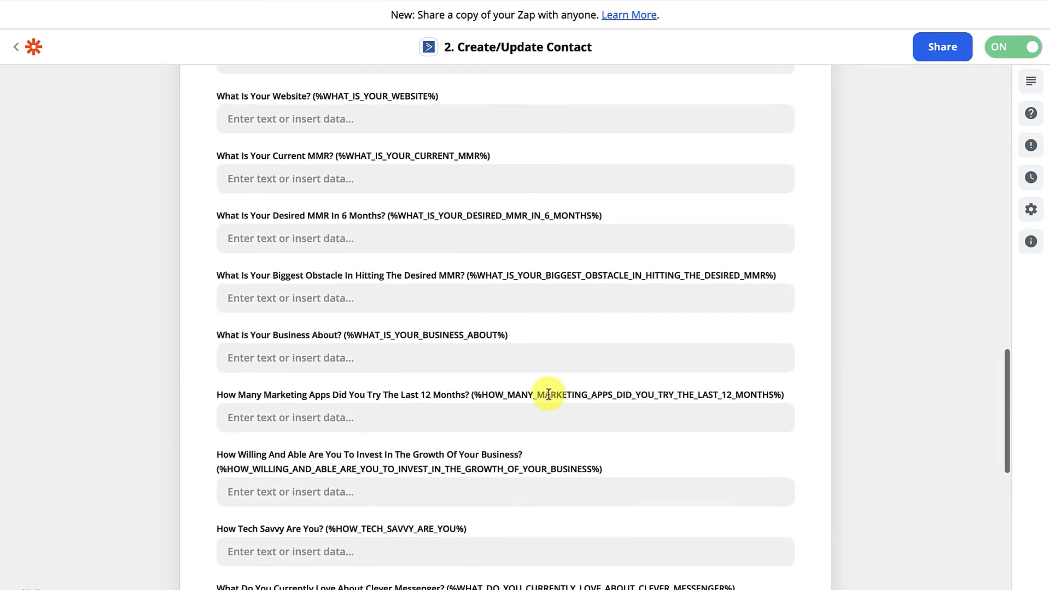
scroll(549, 394, "down", 3)
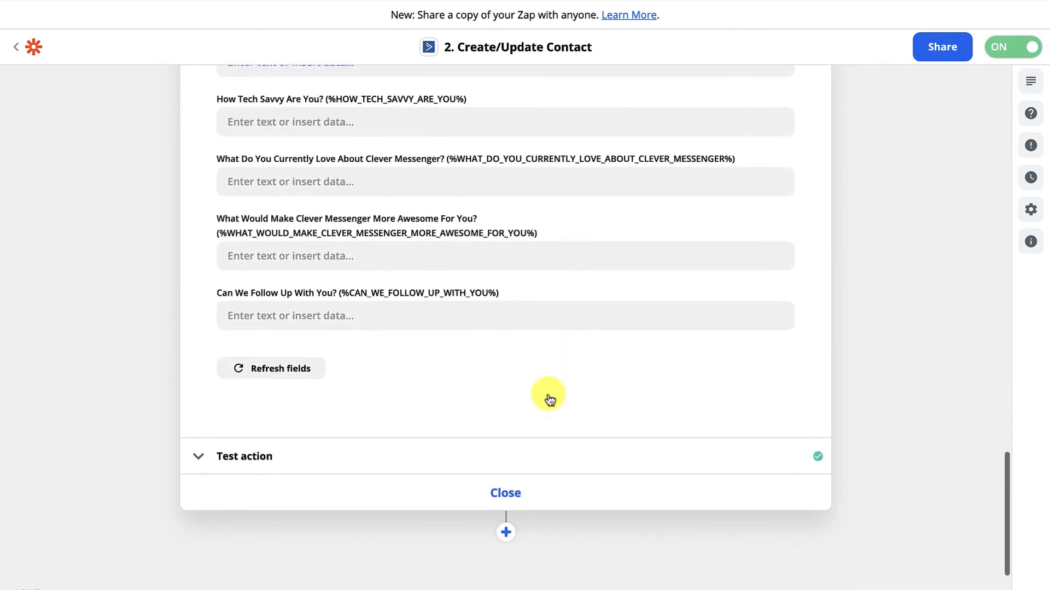
scroll(549, 393, "up", 20)
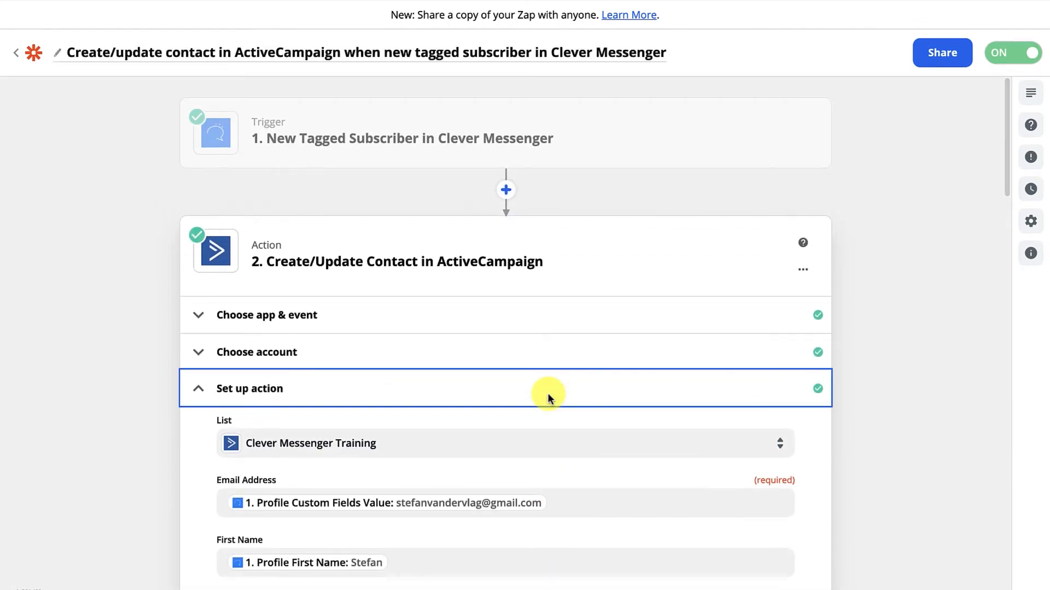
Collapse the ActiveCampaign action's setup details and check its test section in the Zap
left_click(277, 398)
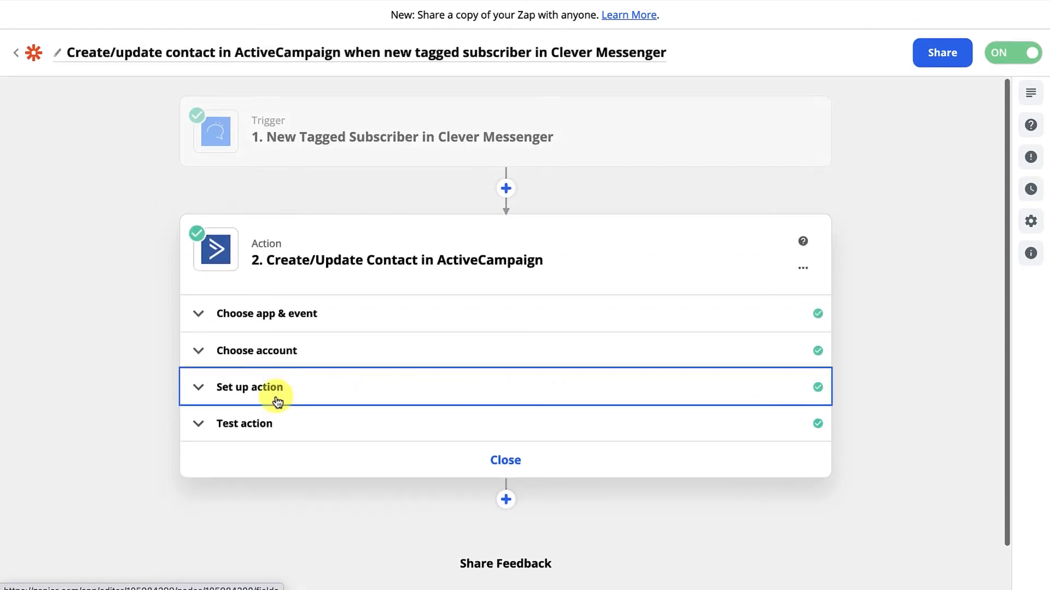
left_click(246, 427)
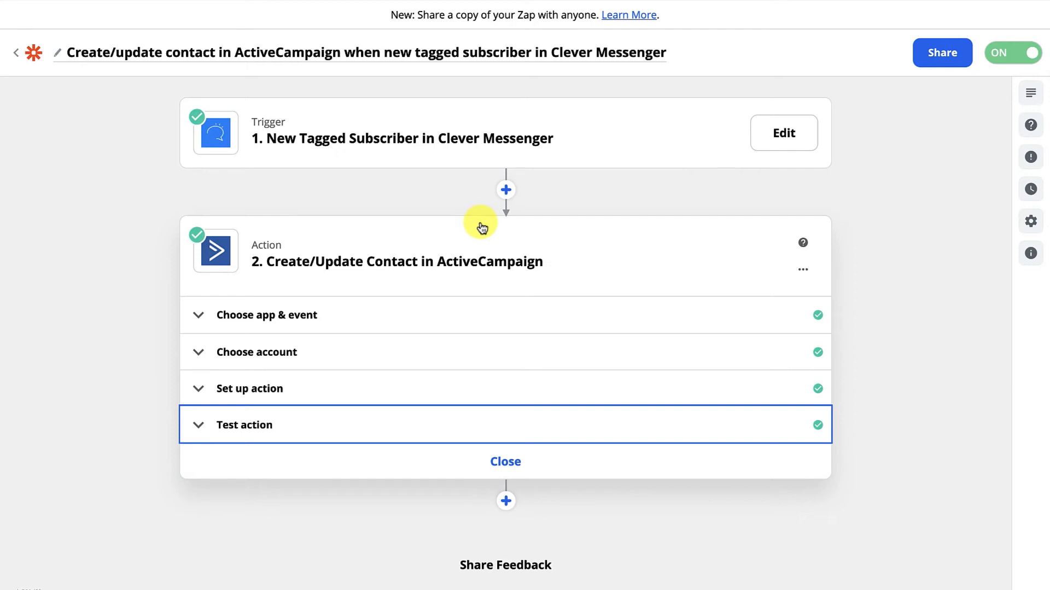
left_click(481, 227)
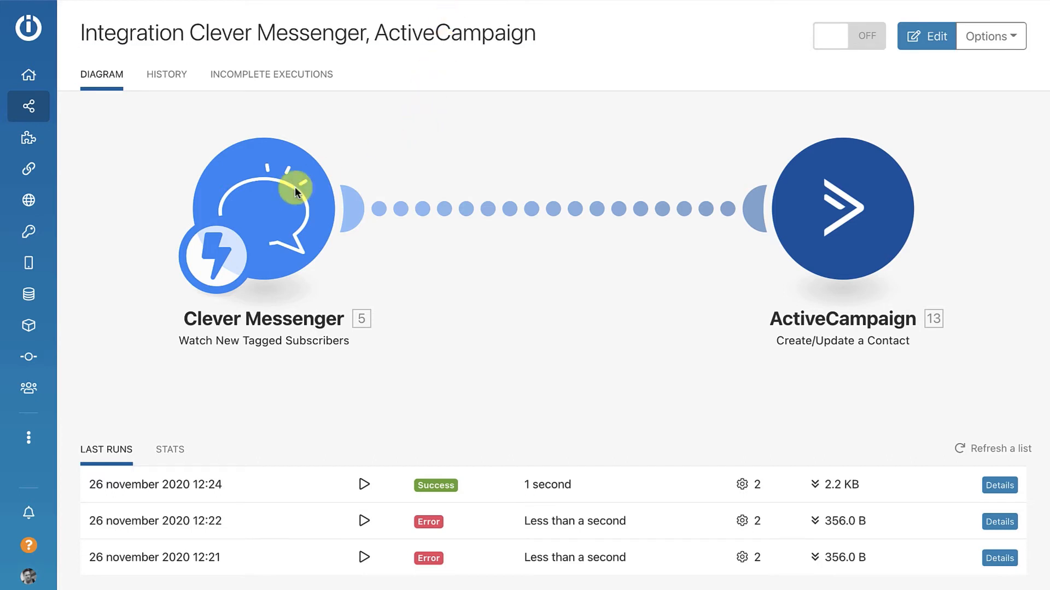
In the Integromat scenario, review the webhook settings of the Clever Messenger Watch New Tagged Subscribers module, then close them
left_click(264, 224)
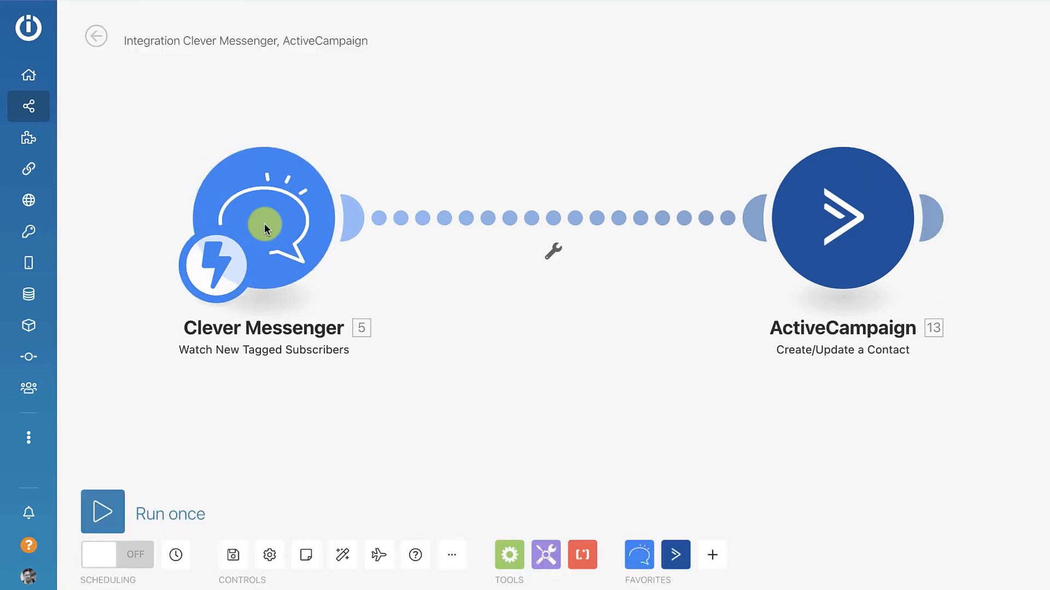
left_click(264, 224)
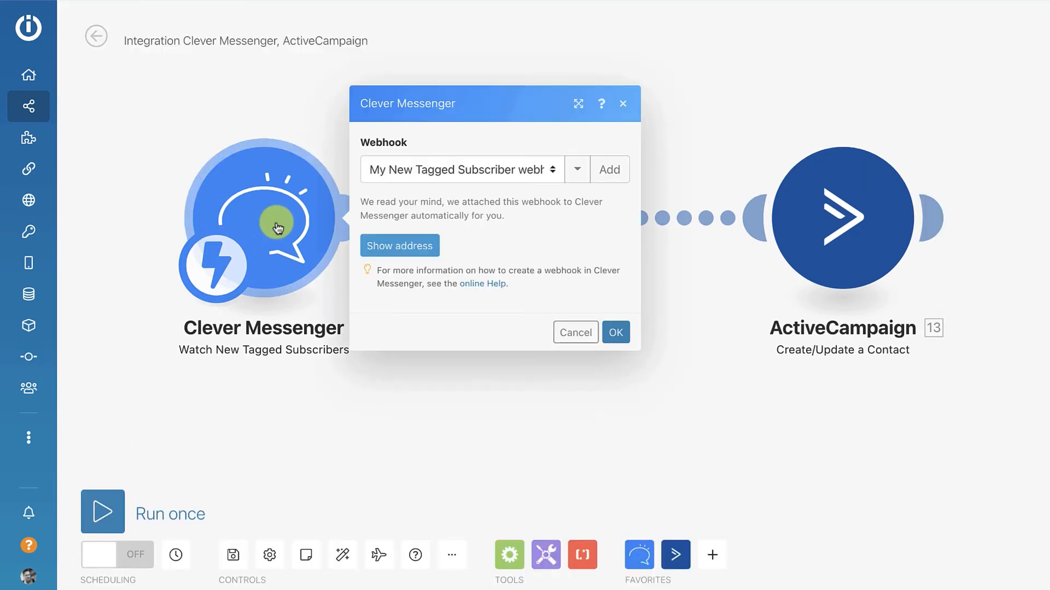
left_click(592, 172)
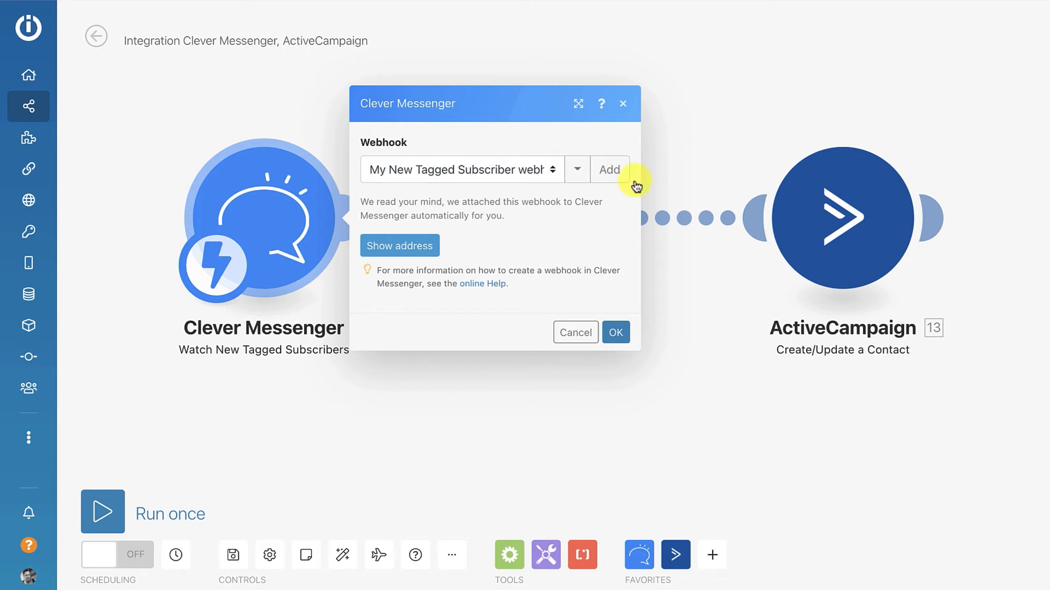
left_click(623, 105)
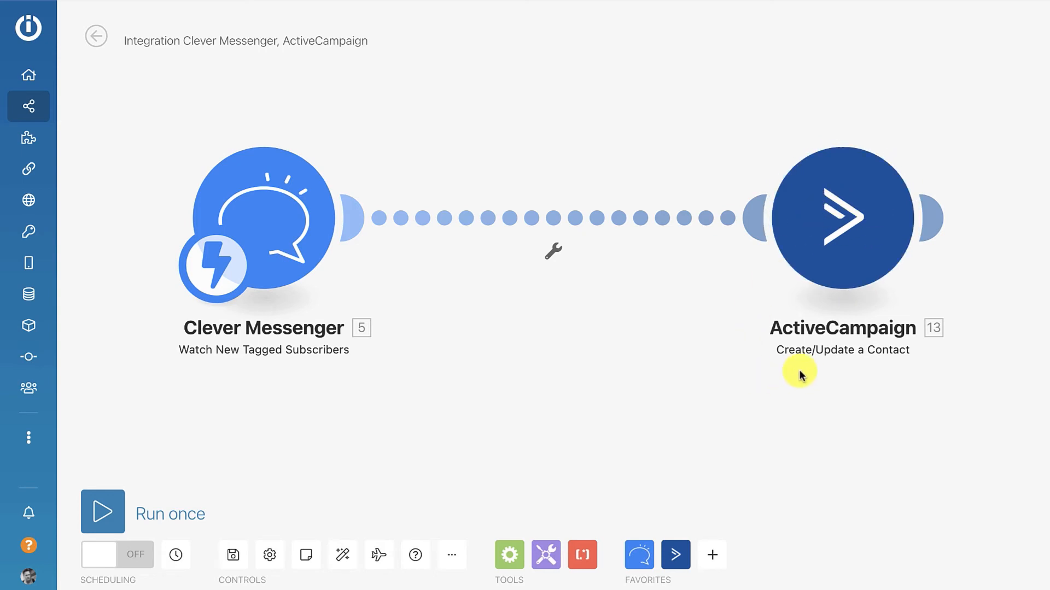
Open the ActiveCampaign Create/Update a Contact module and clear the mapping in its Email field
left_click(842, 218)
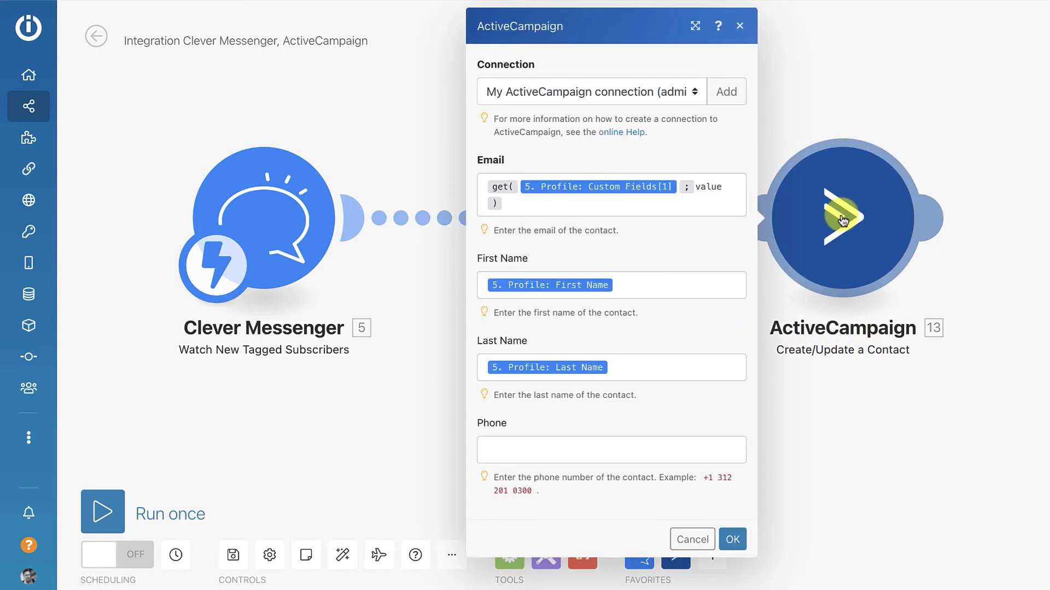
left_click(516, 202)
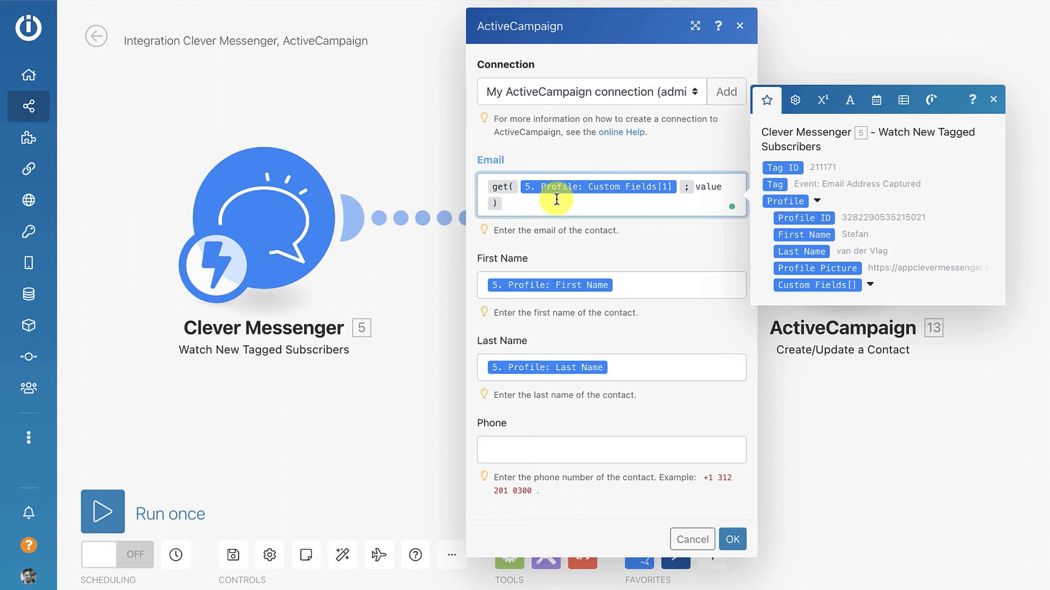
key("BackSpace")
key("BackSpace")
key("BackSpace")
key("BackSpace")
key("BackSpace")
key("BackSpace")
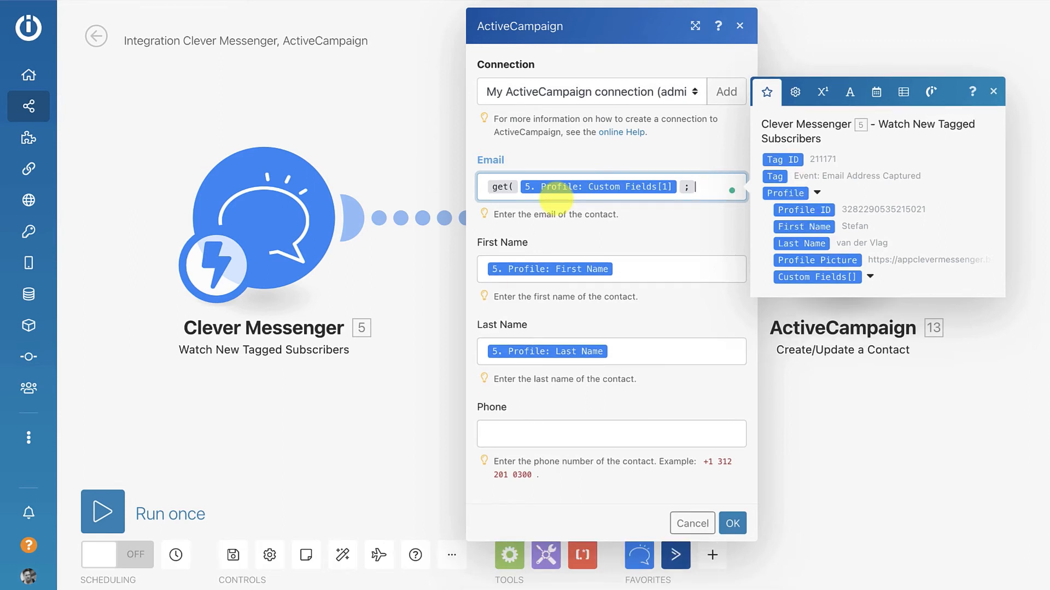
key("BackSpace")
key("BackSpace")
key("BackSpace")
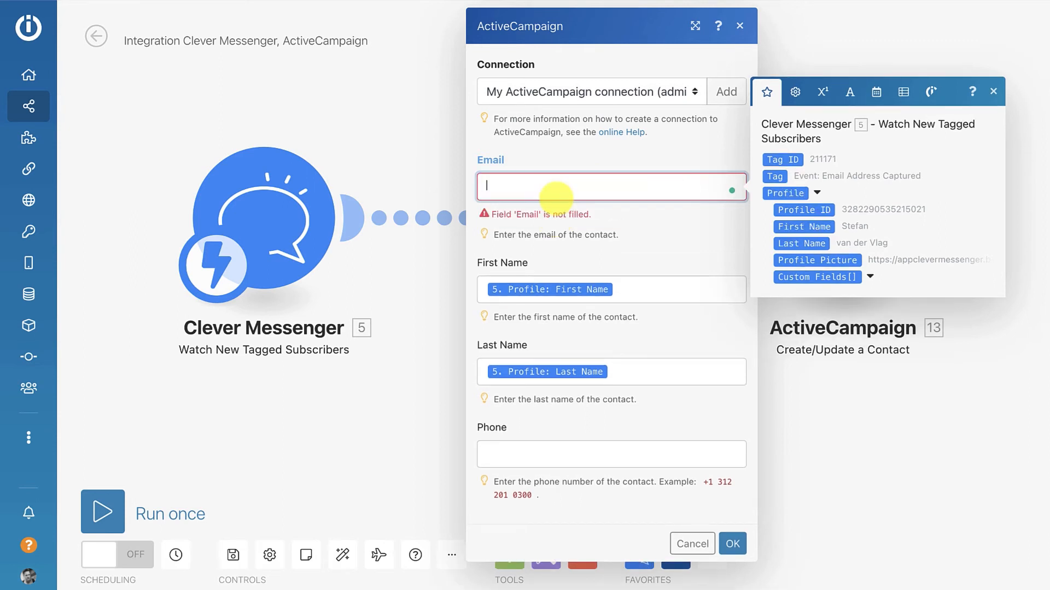
Insert the get function in the Email field with Clever Messenger's Profile: Custom Fields[1] as its first argument
left_click(795, 96)
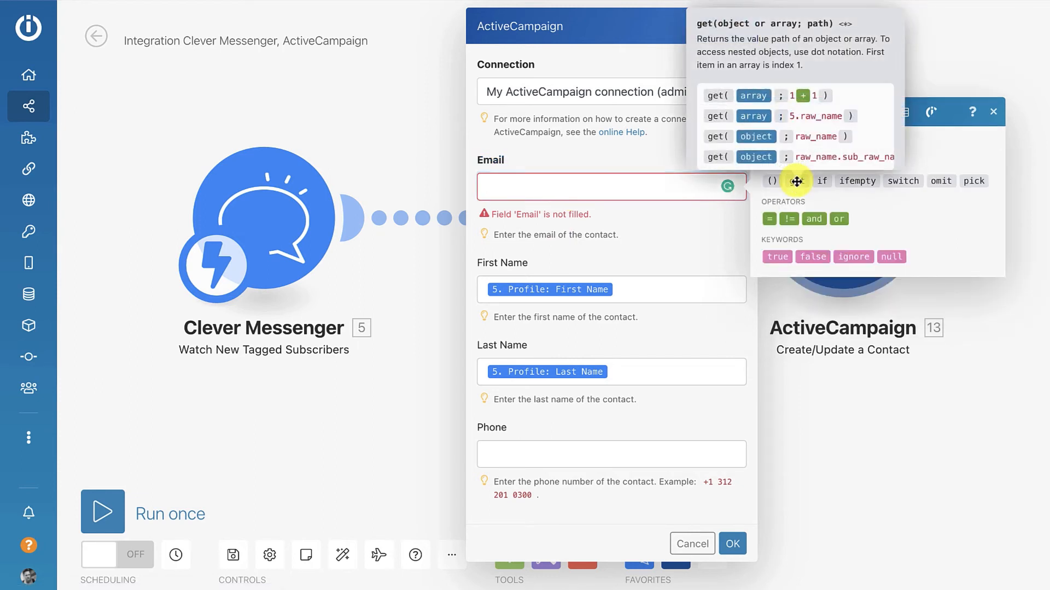
left_click(796, 182)
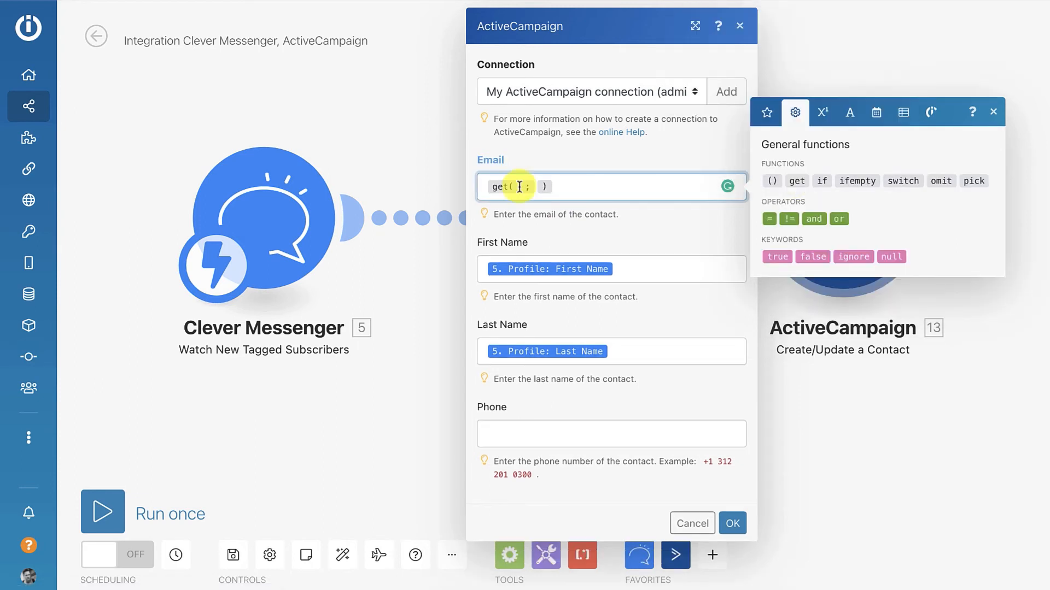
left_click(765, 113)
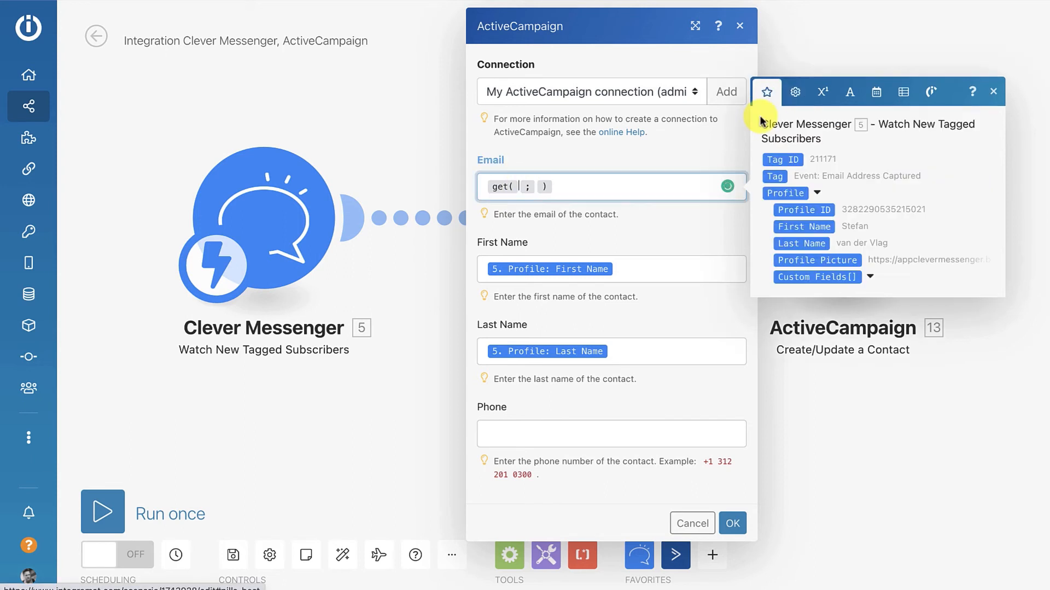
left_click(871, 279)
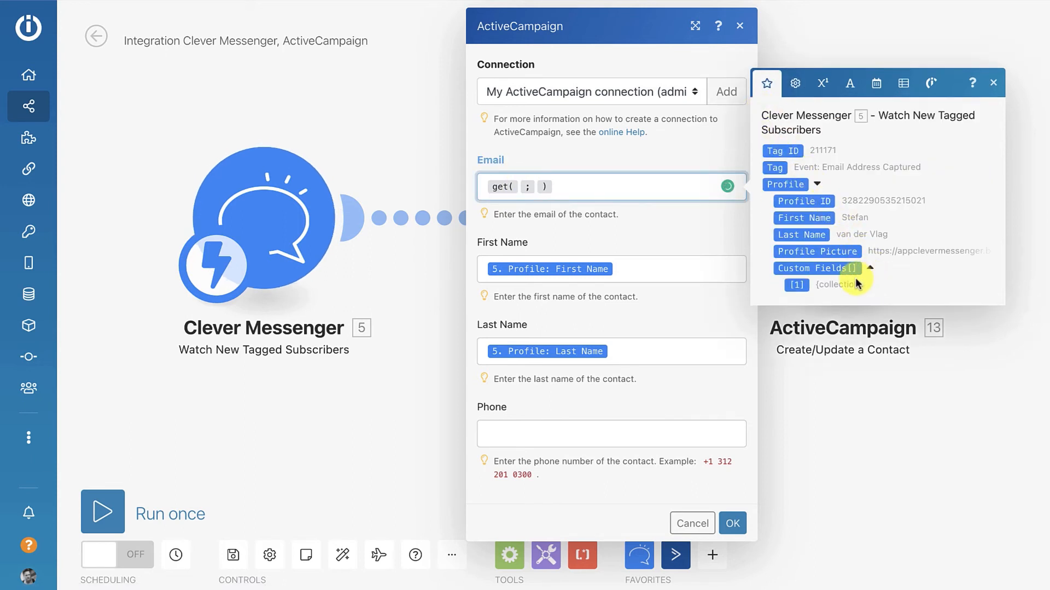
left_click(797, 285)
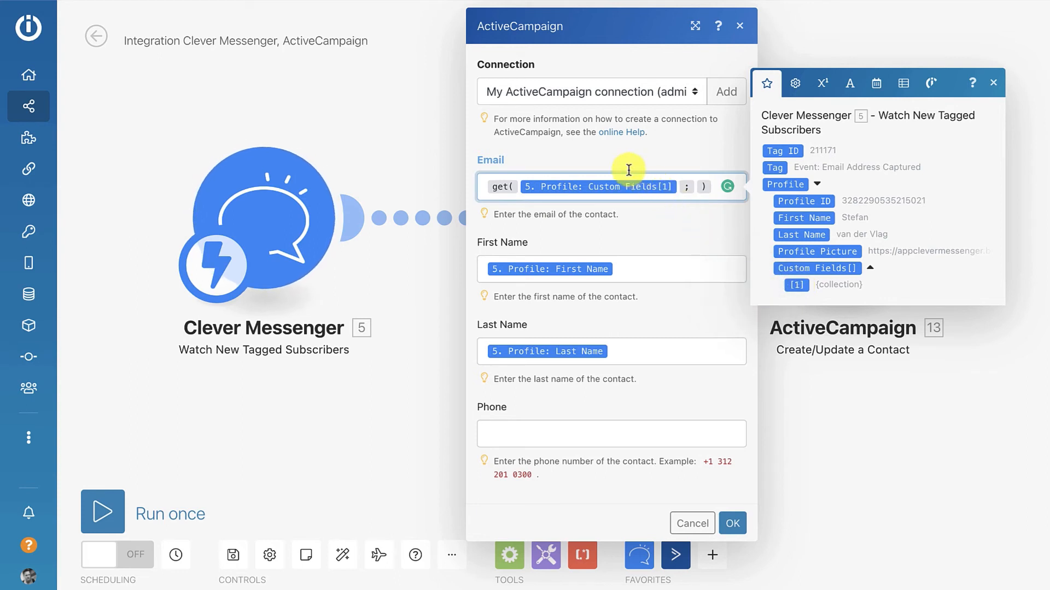
Set the path argument of the Email field's get function to value and save the ActiveCampaign module
left_click(694, 187)
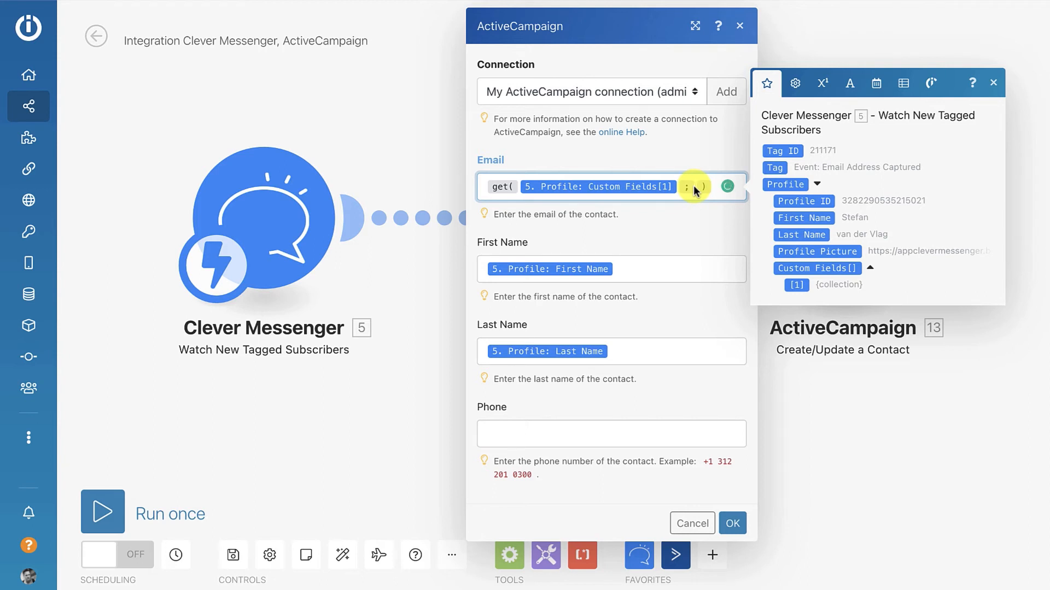
type("valuw")
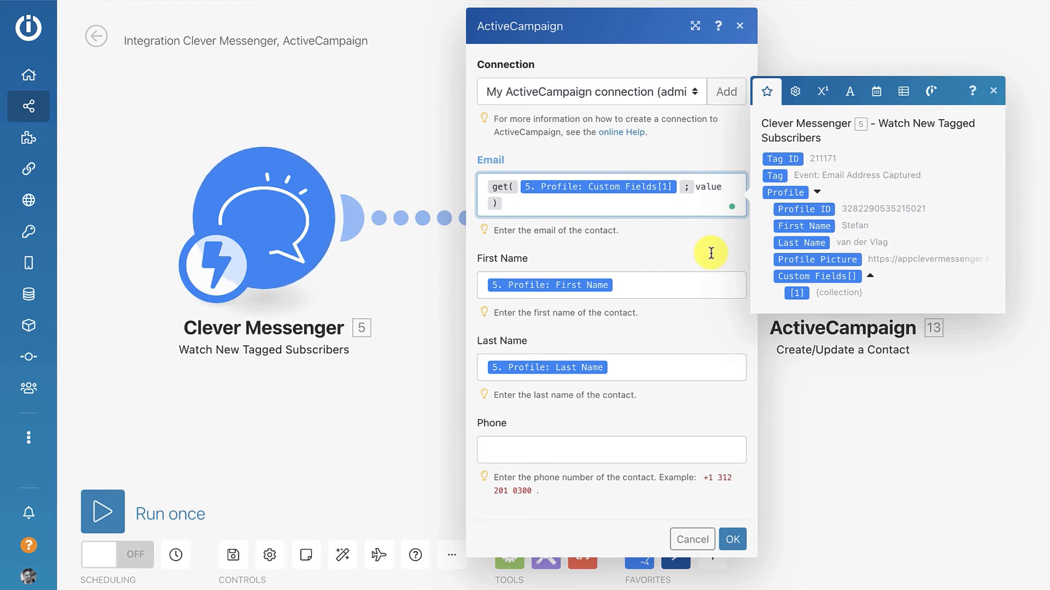
left_click(733, 540)
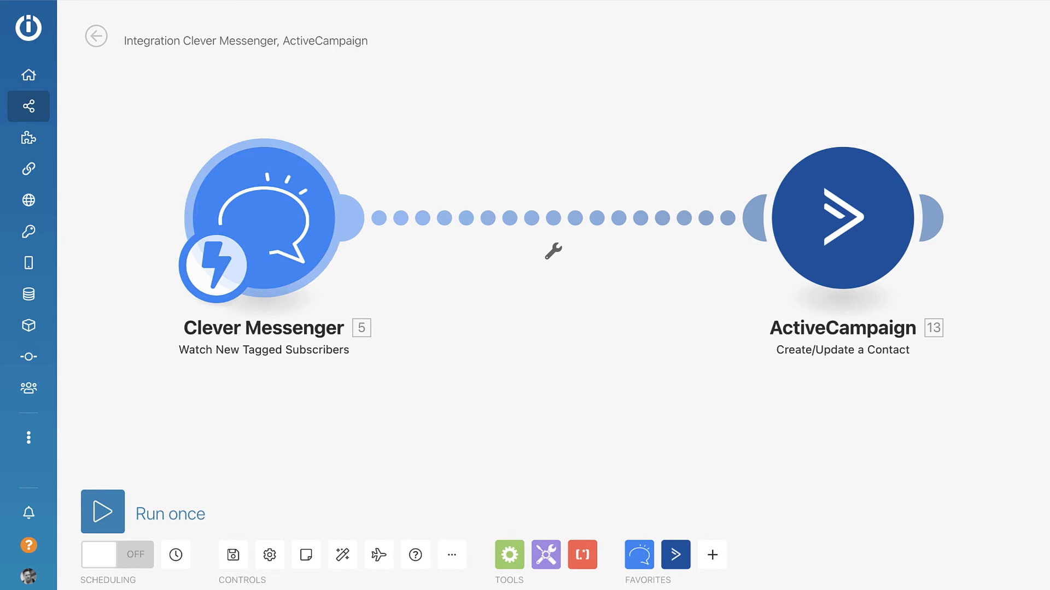
Reopen the ActiveCampaign module to review its Email, First Name and Last Name mappings, then close it
left_click(805, 203)
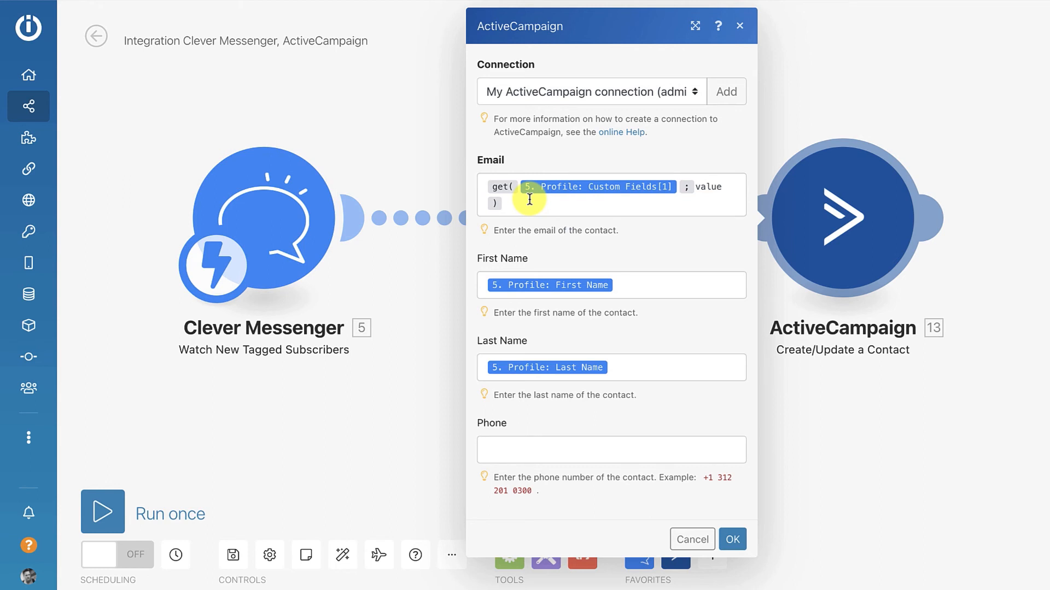
left_click(740, 25)
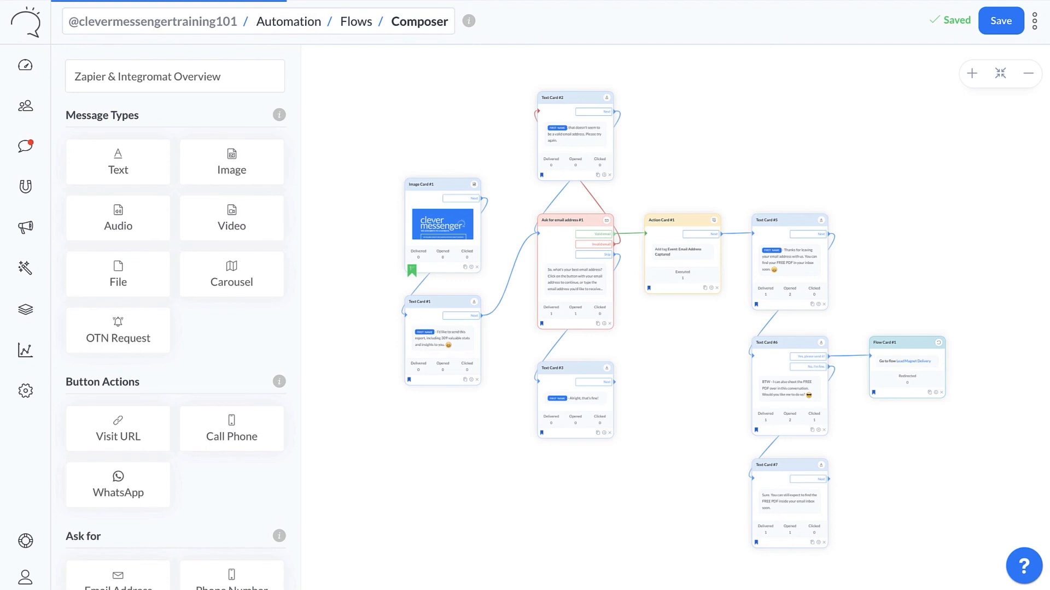
Switch to Clever Messenger and open the bot's configuration settings from the flow composer
mouse_move(25, 268)
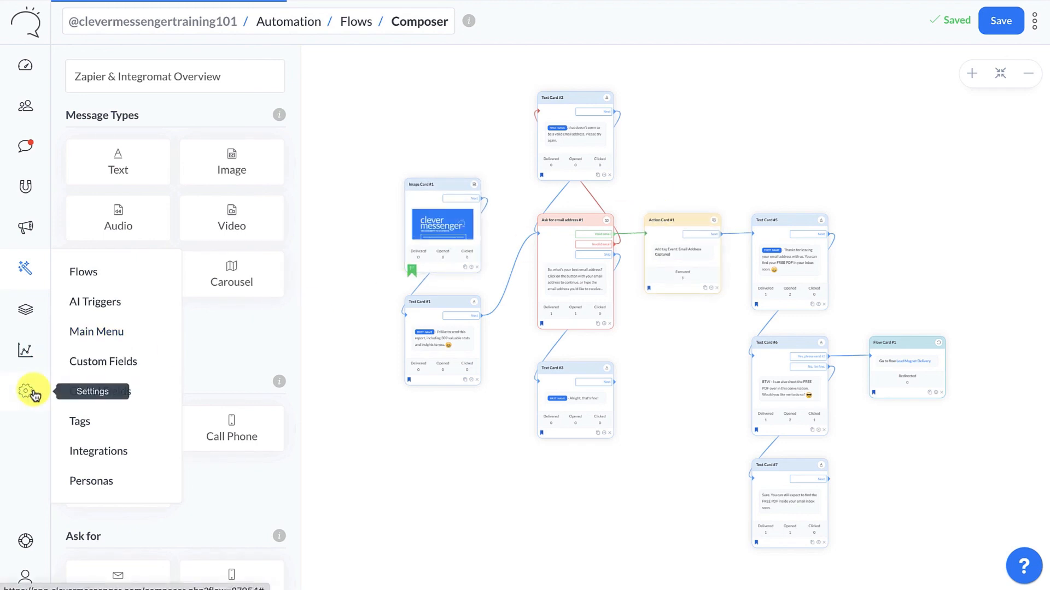
mouse_move(30, 393)
left_click(112, 395)
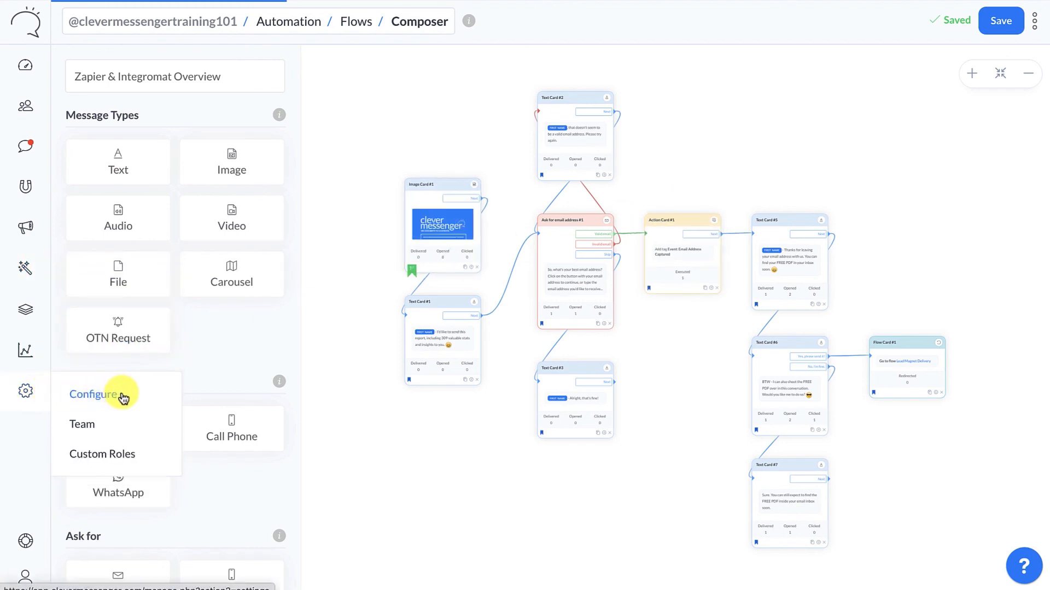